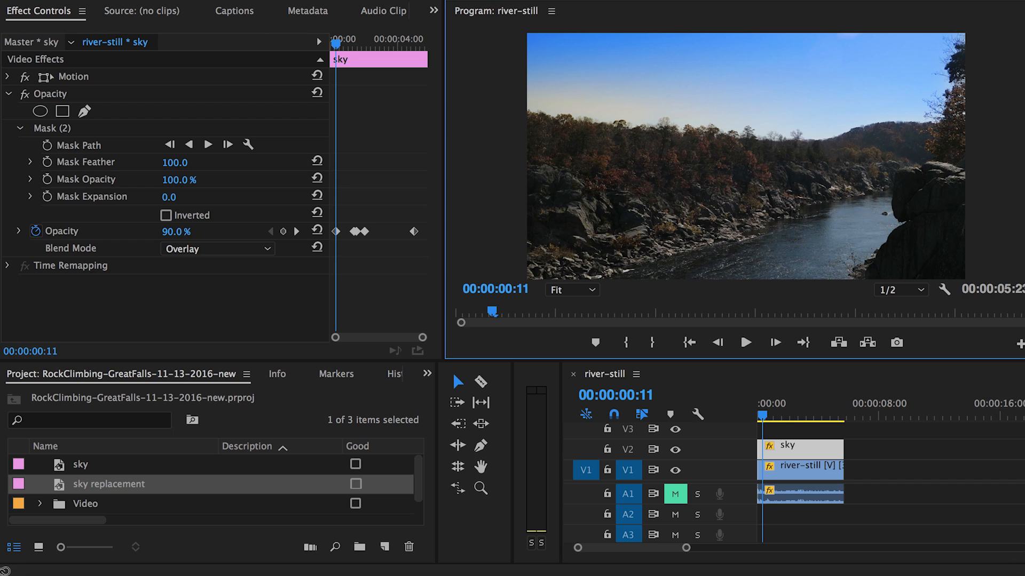
Play the river-still sequence from its start to review the existing sky replacement.
{"action": "left_click", "coordinate": [768, 415]}
{"action": "mouse_move", "coordinate": [770, 419]}
{"action": "left_mouse_down"}
{"action": "mouse_move", "coordinate": [791, 419]}
{"action": "mouse_move", "coordinate": [751, 416]}
{"action": "left_mouse_up"}
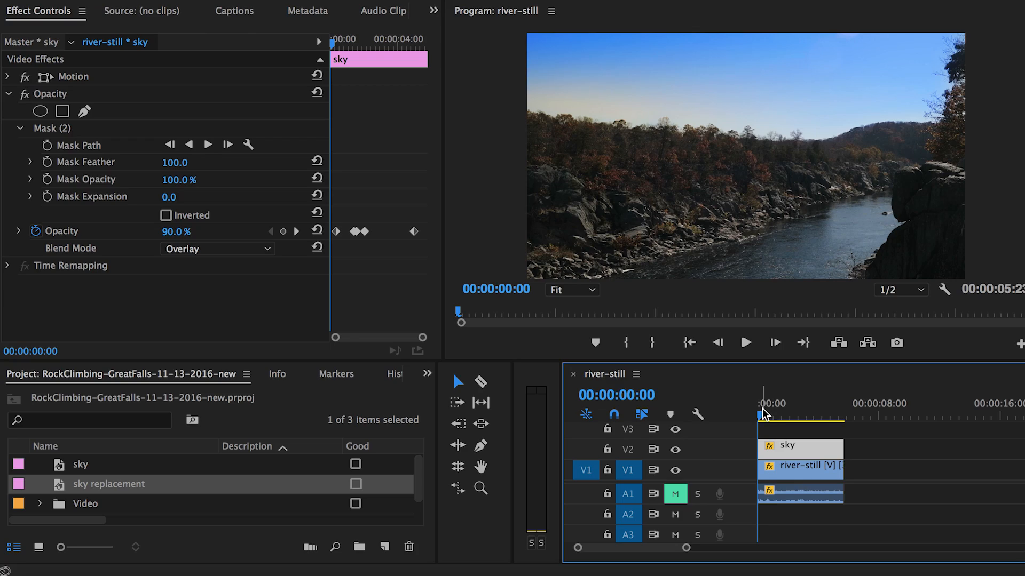
{"action": "key", "text": "space"}
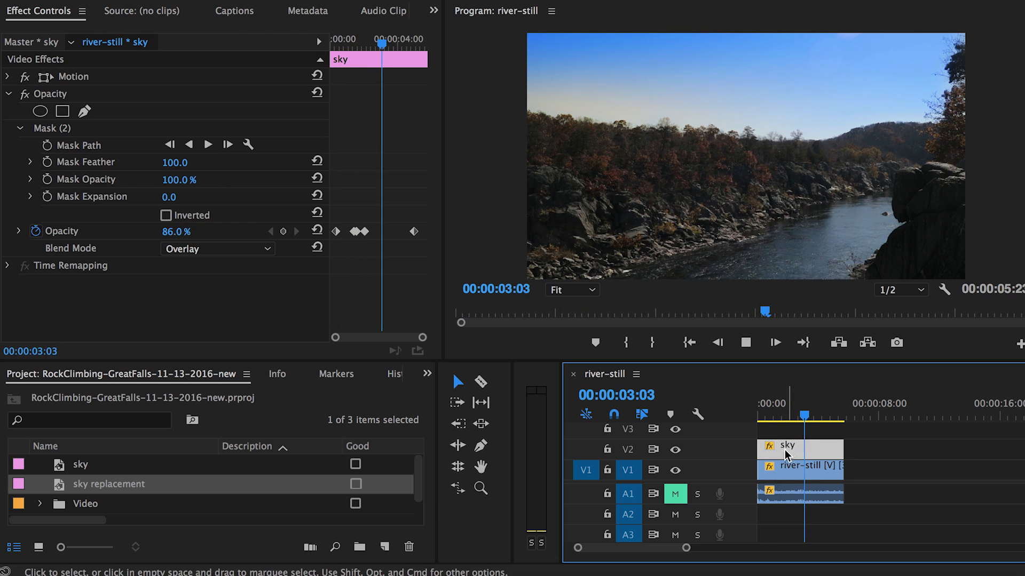
{"action": "key", "text": "space"}
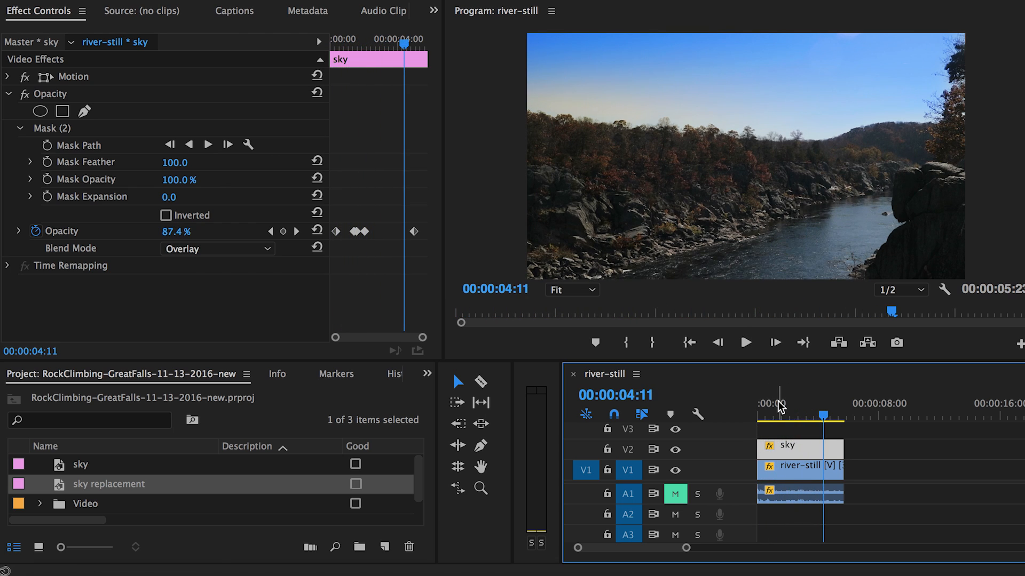
Hide video track V2 and play the sequence from the start to review the original sky.
{"action": "left_click", "coordinate": [675, 449]}
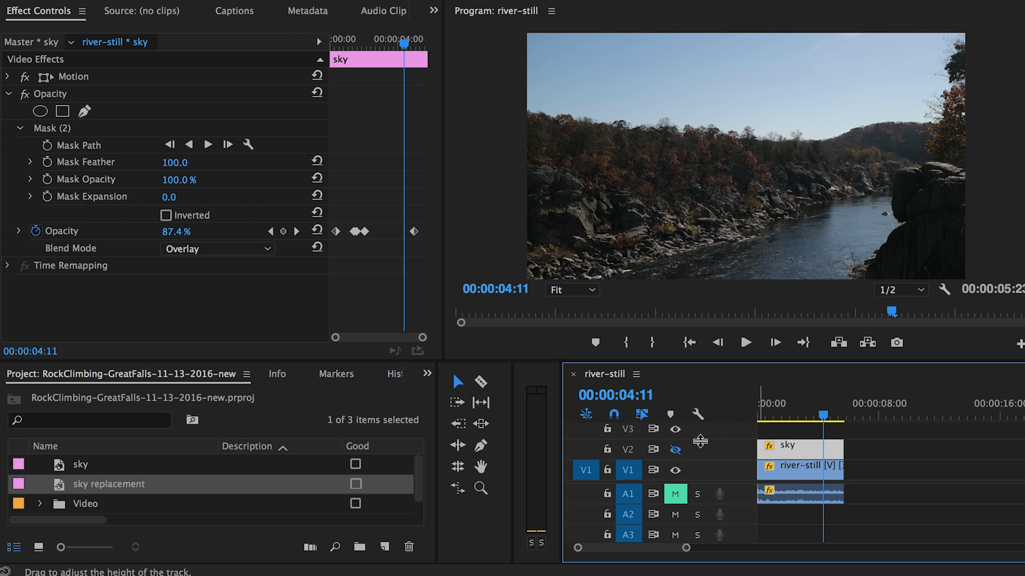
{"action": "left_click_drag", "start_coordinate": [780, 407], "coordinate": [748, 417]}
{"action": "key", "text": "space"}
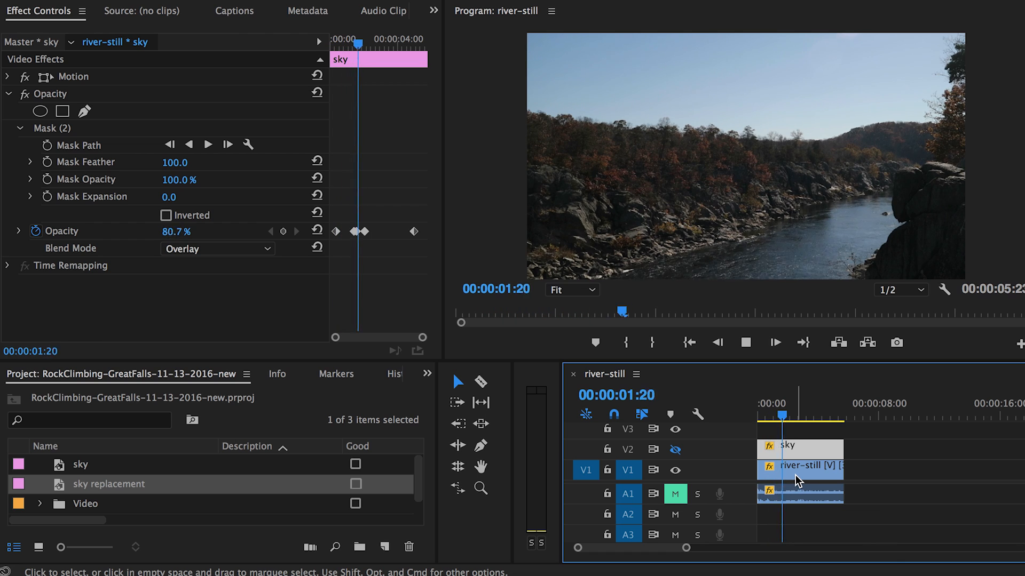
{"action": "key", "text": "space"}
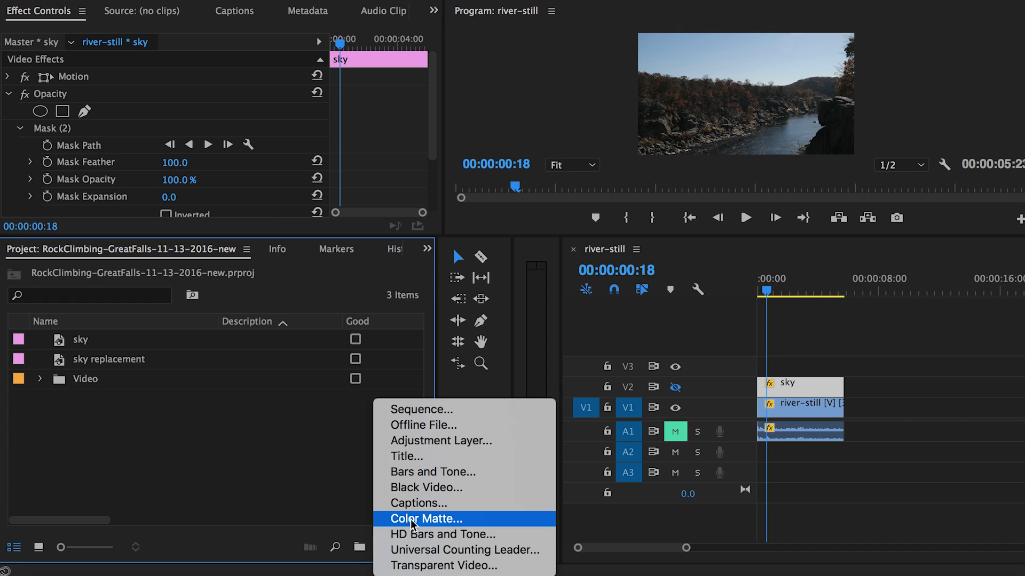
Create a new 1920 × 1080 title named "sky replacement new".
{"action": "left_click", "coordinate": [419, 458]}
{"action": "type", "text": "sky replacement"}
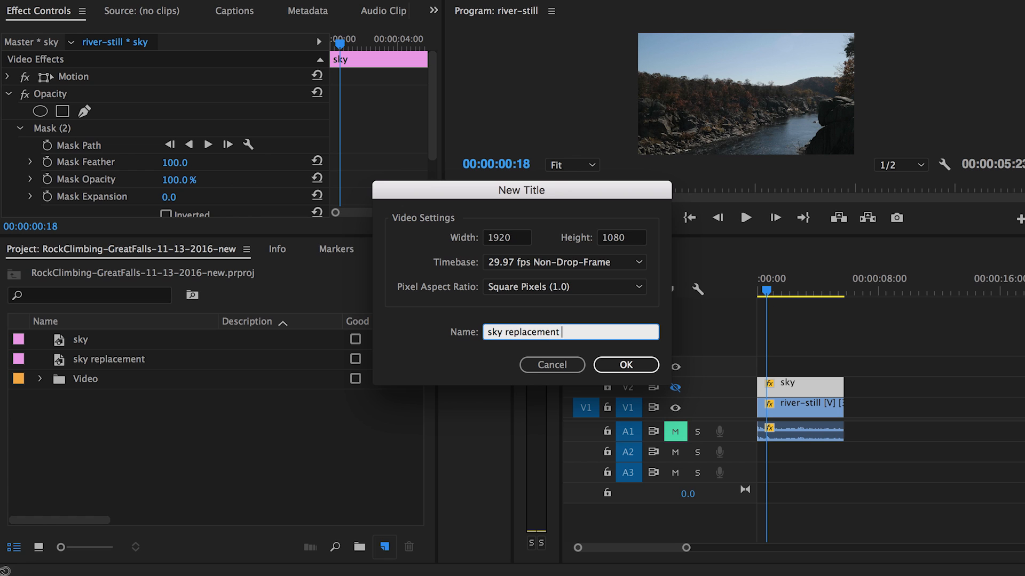
{"action": "type", "text": " new"}
{"action": "left_click", "coordinate": [641, 363]}
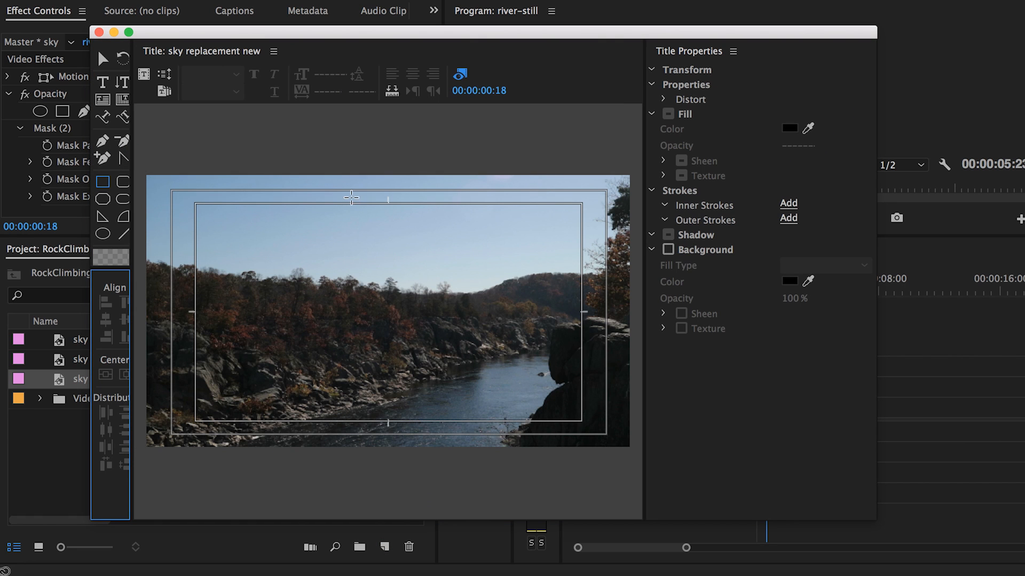
Draw a rectangle about 1986 × 569 covering the whole sky and set its fill type to 4 Color Gradient.
{"action": "left_click", "coordinate": [104, 186]}
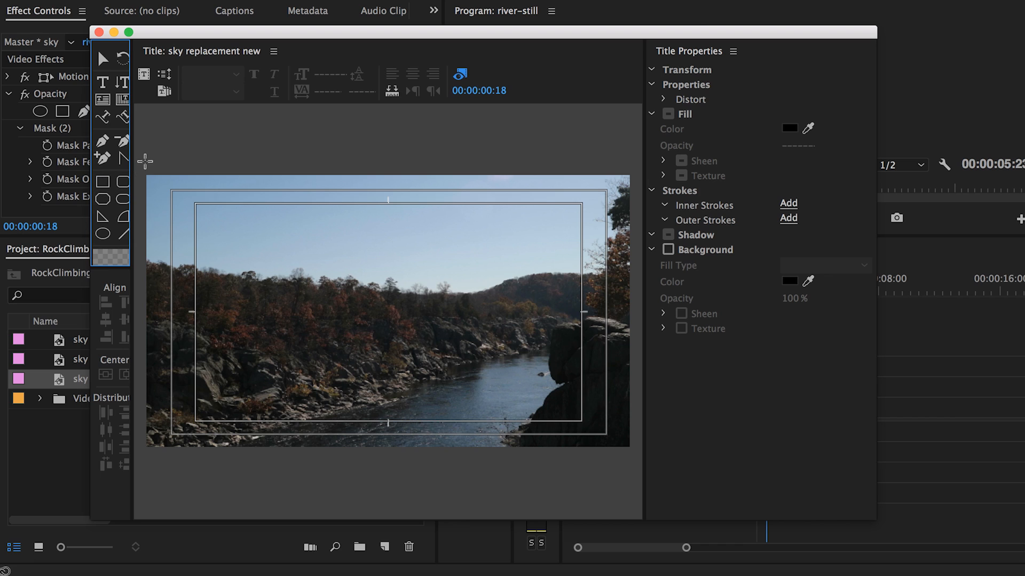
{"action": "left_click_drag", "start_coordinate": [141, 159], "coordinate": [644, 302]}
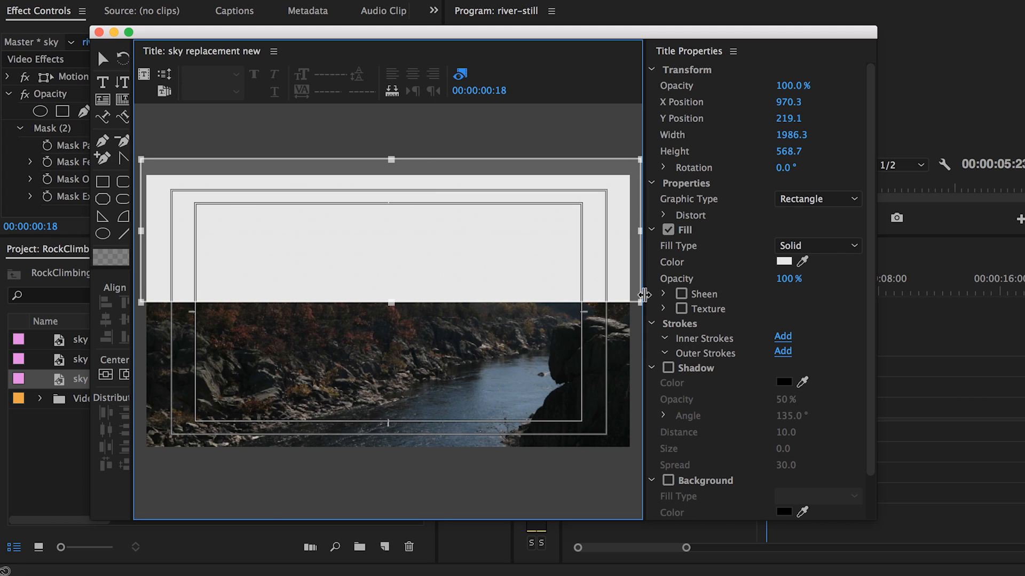
{"action": "left_click", "coordinate": [798, 247]}
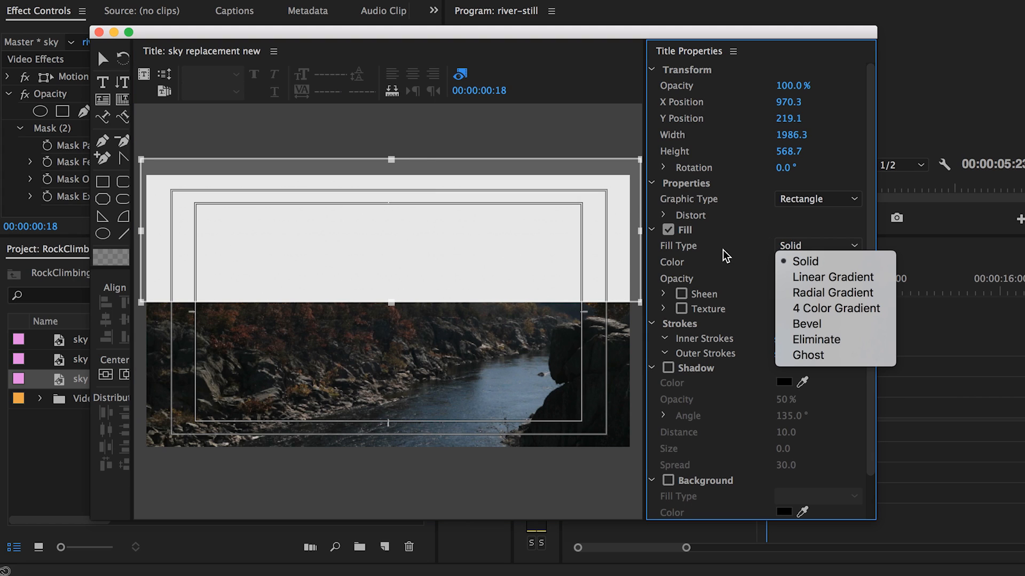
{"action": "left_click", "coordinate": [811, 309]}
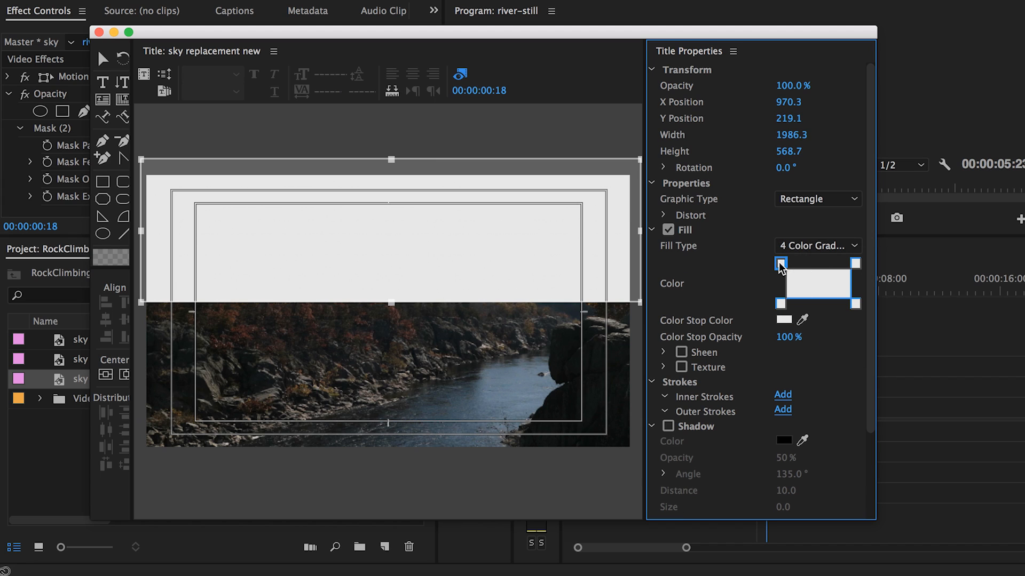
Set the gradient's upper-left color stop to a bright sky blue.
{"action": "double_click", "coordinate": [780, 264]}
{"action": "left_click_drag", "start_coordinate": [562, 259], "coordinate": [562, 230]}
{"action": "left_click", "coordinate": [521, 259]}
{"action": "mouse_move", "coordinate": [520, 259]}
{"action": "left_mouse_down"}
{"action": "mouse_move", "coordinate": [533, 263]}
{"action": "mouse_move", "coordinate": [526, 291]}
{"action": "left_mouse_up"}
{"action": "left_click", "coordinate": [703, 103]}
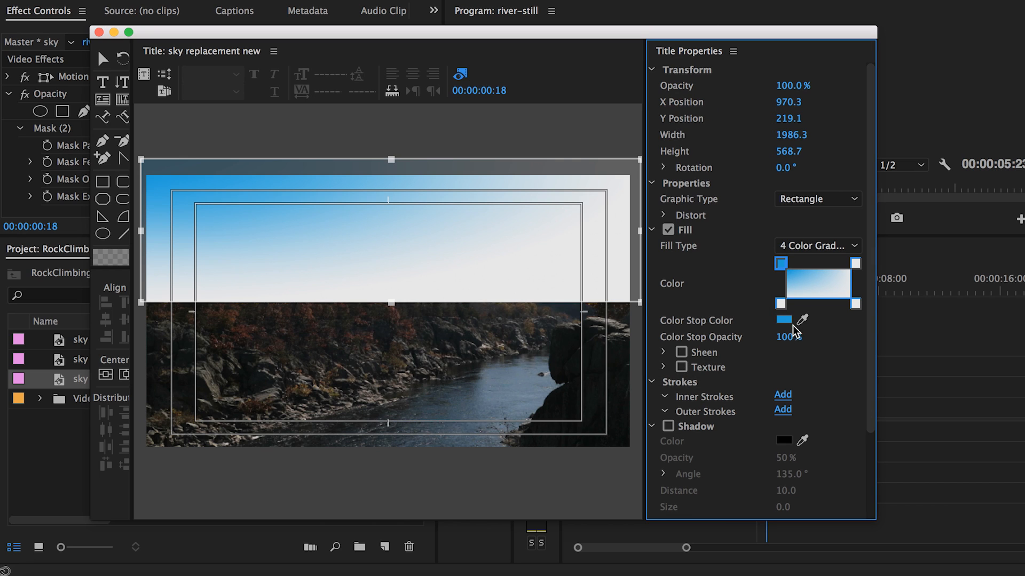
Set the gradient's lower-left color stop to orange EDA30C.
{"action": "double_click", "coordinate": [780, 304]}
{"action": "left_click_drag", "start_coordinate": [566, 147], "coordinate": [563, 137]}
{"action": "left_click_drag", "start_coordinate": [510, 285], "coordinate": [530, 308]}
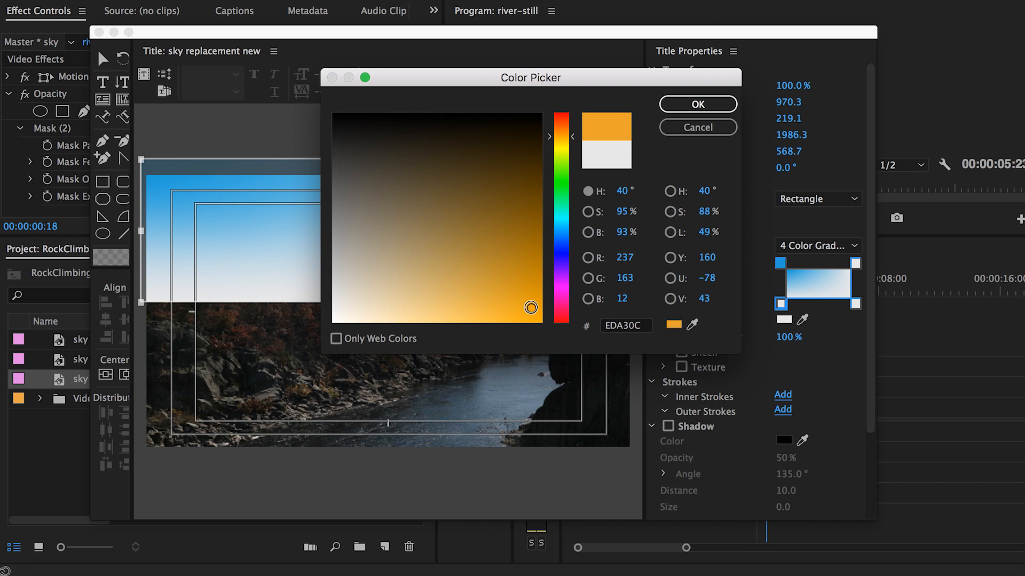
{"action": "left_click", "coordinate": [699, 101]}
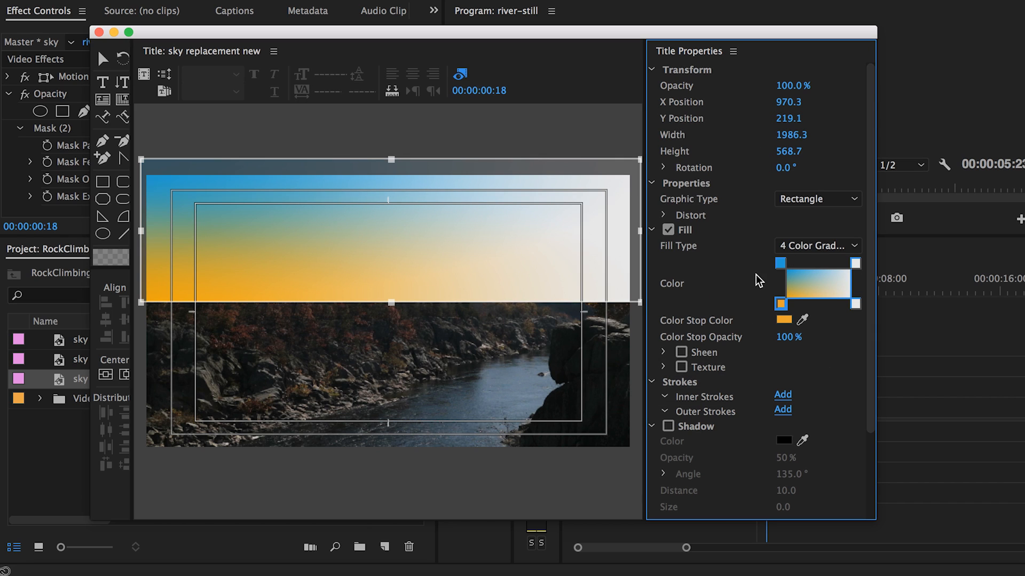
Set the gradient's upper-right color stop to a deeper blue.
{"action": "double_click", "coordinate": [855, 264]}
{"action": "left_click_drag", "start_coordinate": [562, 255], "coordinate": [561, 236]}
{"action": "mouse_move", "coordinate": [499, 246]}
{"action": "left_mouse_down"}
{"action": "mouse_move", "coordinate": [512, 254]}
{"action": "mouse_move", "coordinate": [526, 241]}
{"action": "mouse_move", "coordinate": [517, 262]}
{"action": "left_mouse_up"}
{"action": "left_click", "coordinate": [697, 105]}
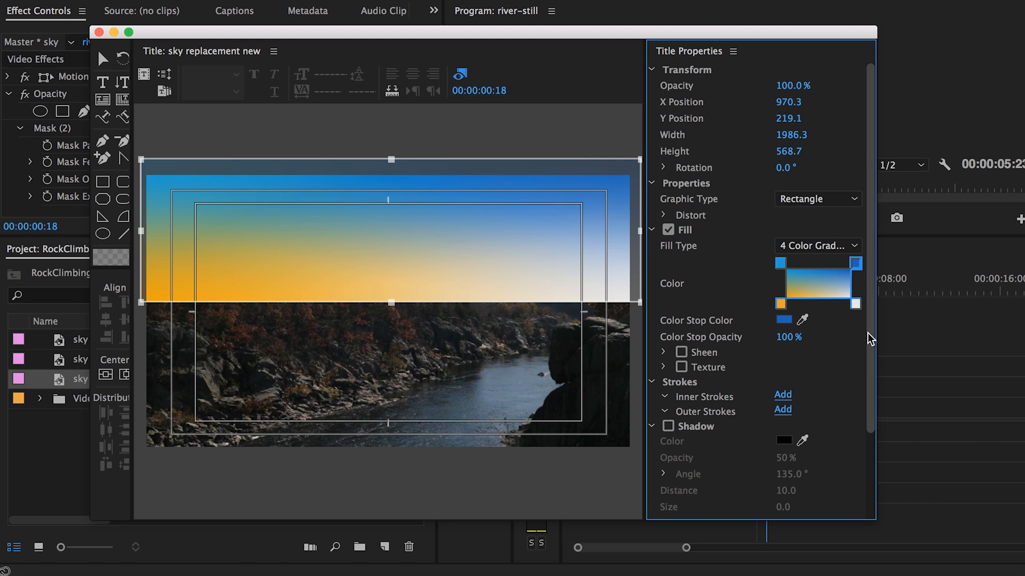
Set the gradient's lower-right color stop to blue 1879D6 and close the title editor.
{"action": "double_click", "coordinate": [853, 304]}
{"action": "left_click_drag", "start_coordinate": [562, 240], "coordinate": [519, 288]}
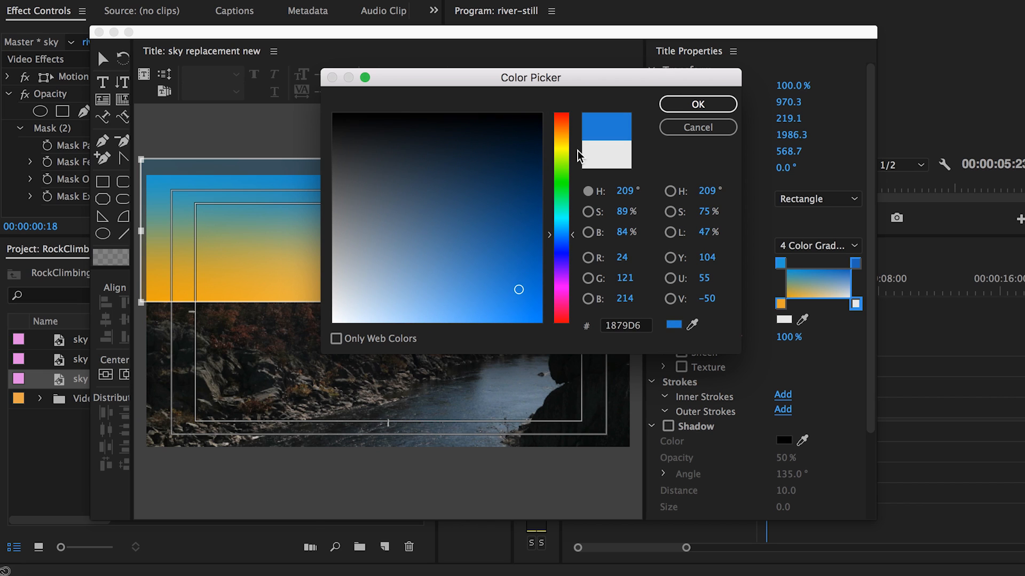
{"action": "left_click", "coordinate": [692, 103]}
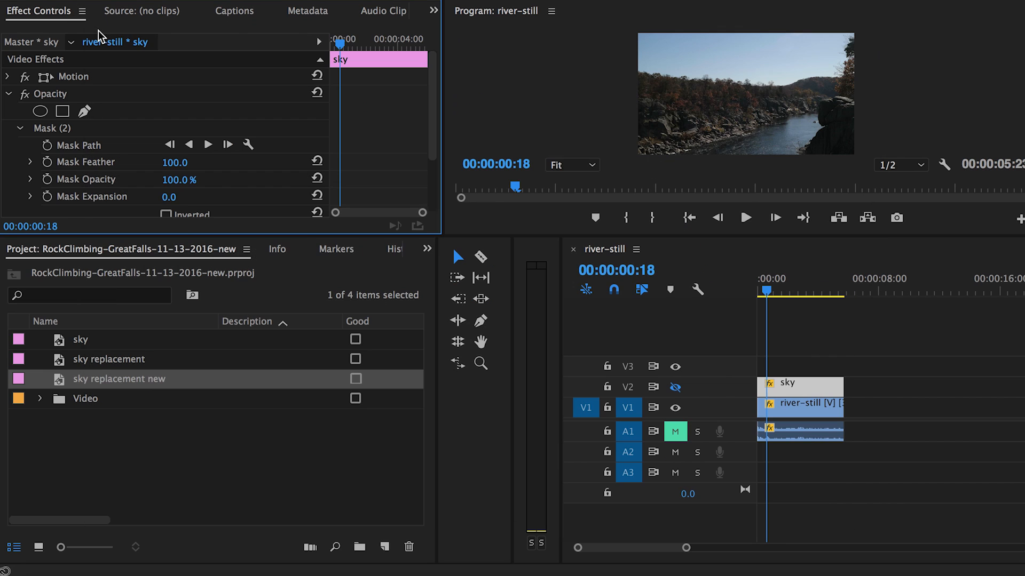
{"action": "left_click", "coordinate": [99, 32]}
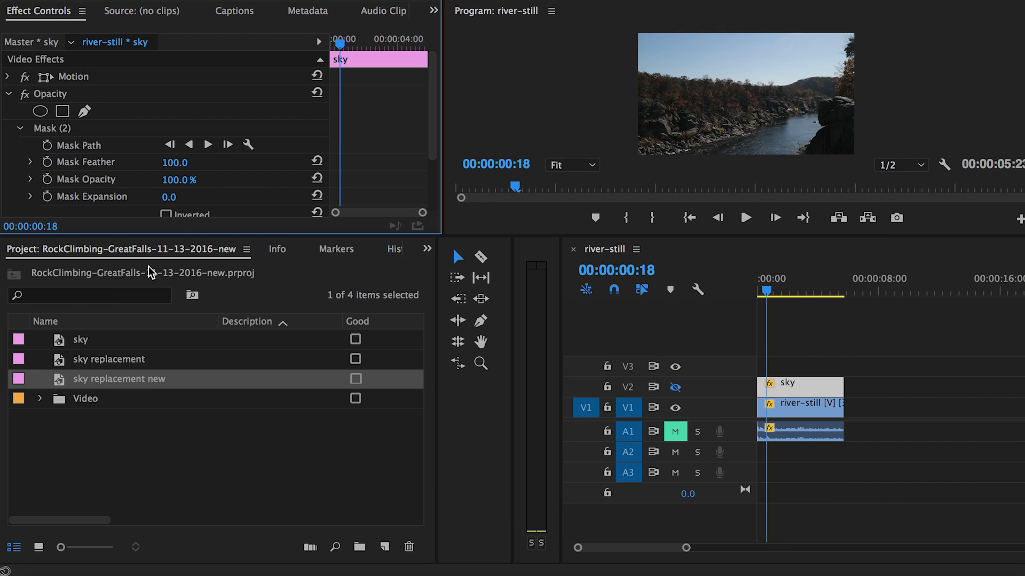
Place the "sky replacement new" title at the start of track V3 and match its end to the clips below.
{"action": "left_click", "coordinate": [70, 389]}
{"action": "left_click_drag", "start_coordinate": [693, 289], "coordinate": [755, 366]}
{"action": "left_click_drag", "start_coordinate": [824, 363], "coordinate": [843, 365]}
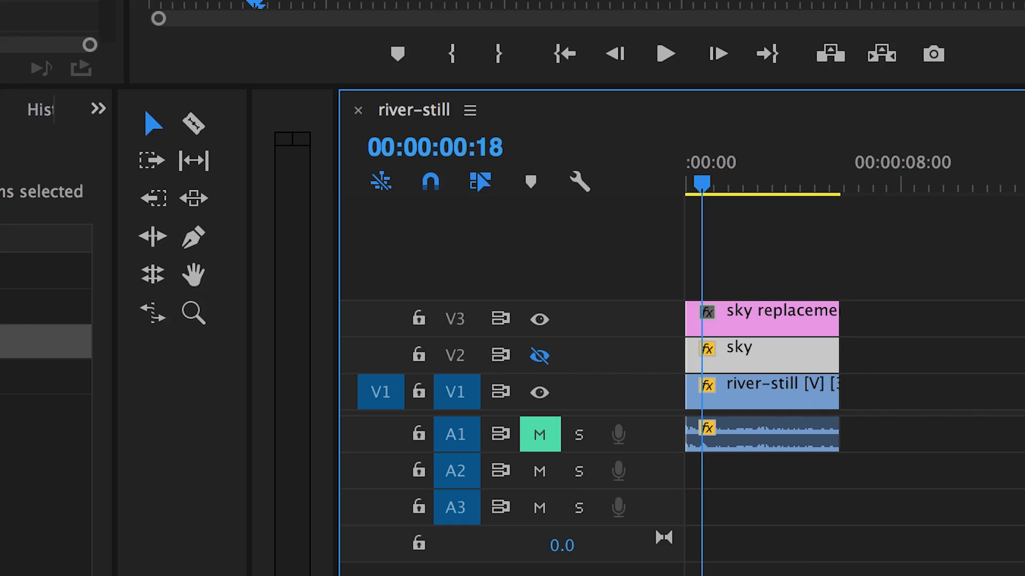
Set the "sky replacement new" clip's blend mode to Overlay and check the result in a maximized program monitor.
{"action": "left_click", "coordinate": [744, 318]}
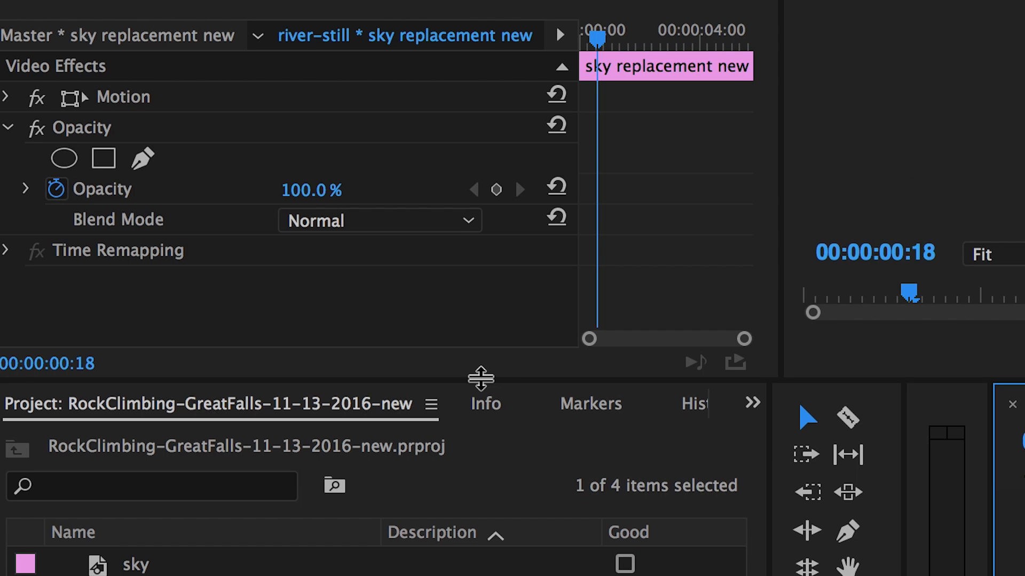
{"action": "left_click_drag", "start_coordinate": [481, 378], "coordinate": [483, 574]}
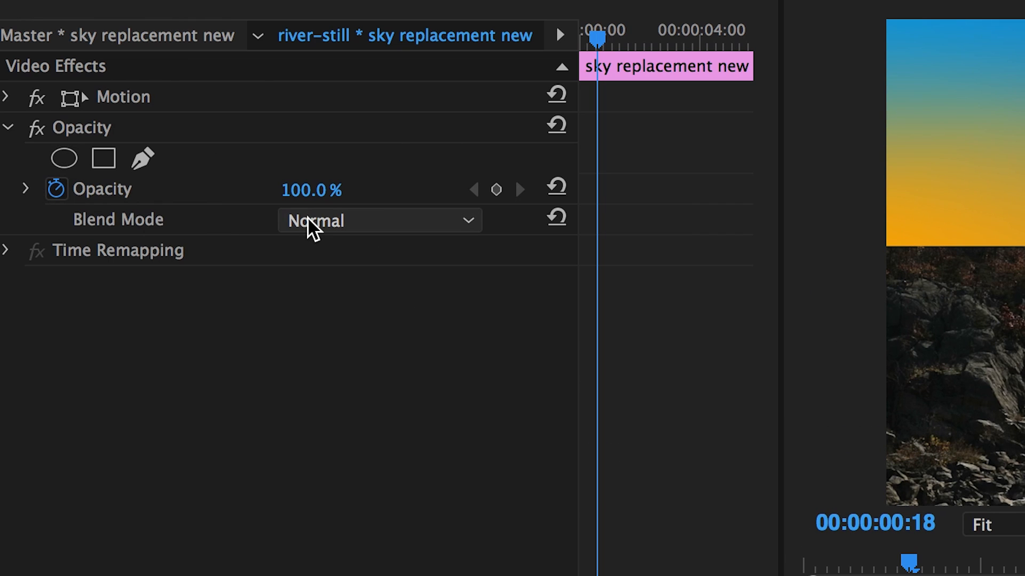
{"action": "left_click", "coordinate": [313, 222]}
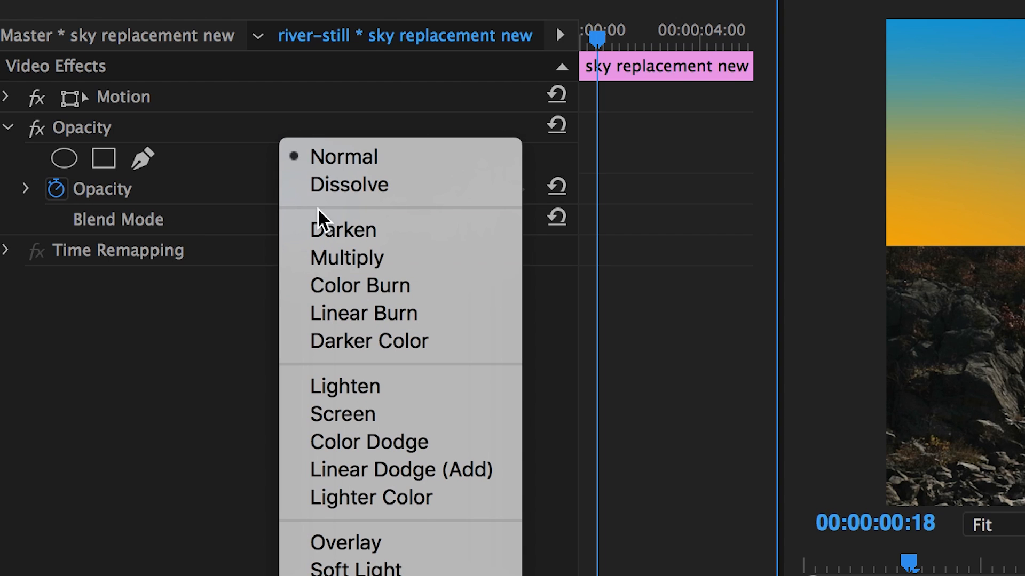
{"action": "left_click", "coordinate": [408, 543]}
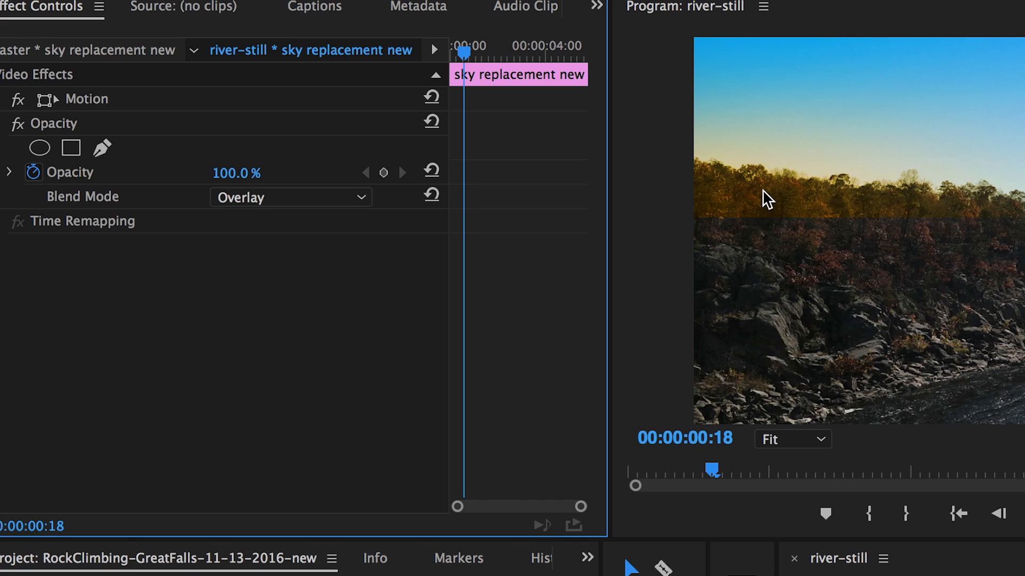
{"action": "key", "text": "grave"}
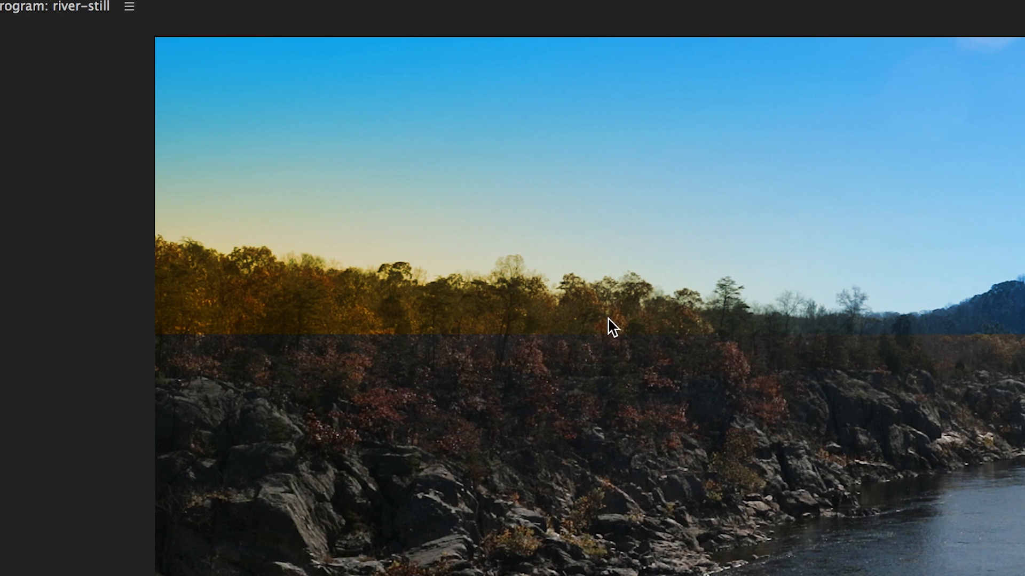
{"action": "key", "text": "grave"}
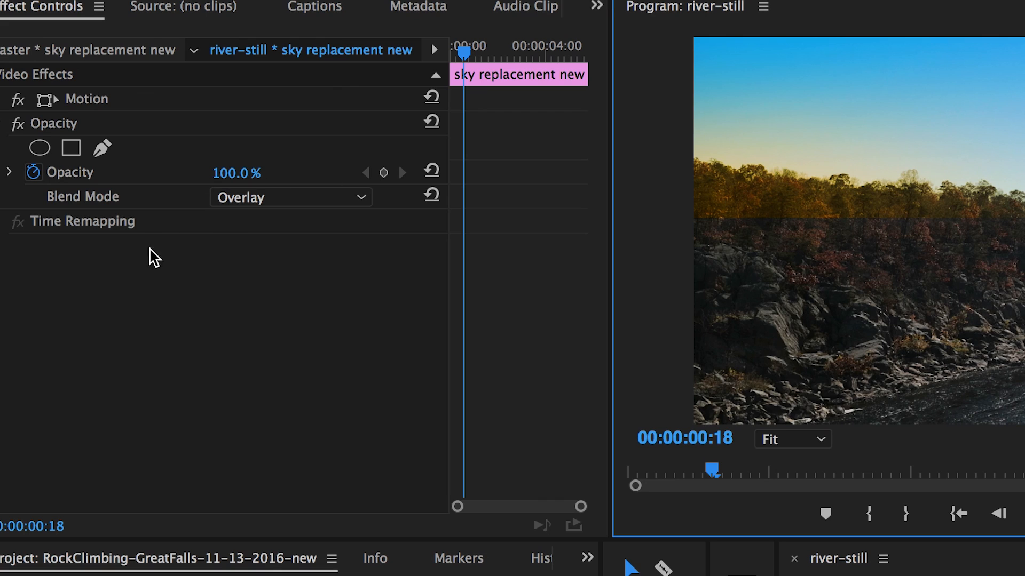
Start a free-draw opacity mask on the "sky replacement new" clip, placing points along the frame's upper edge to its right corner.
{"action": "left_click", "coordinate": [102, 149]}
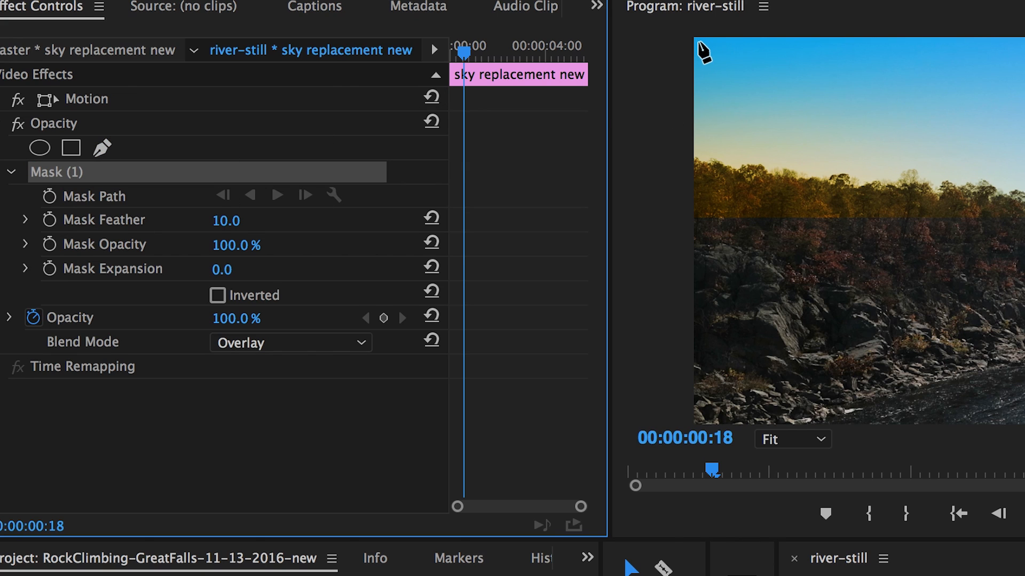
{"action": "left_click", "coordinate": [694, 38]}
{"action": "left_click", "coordinate": [1001, 41]}
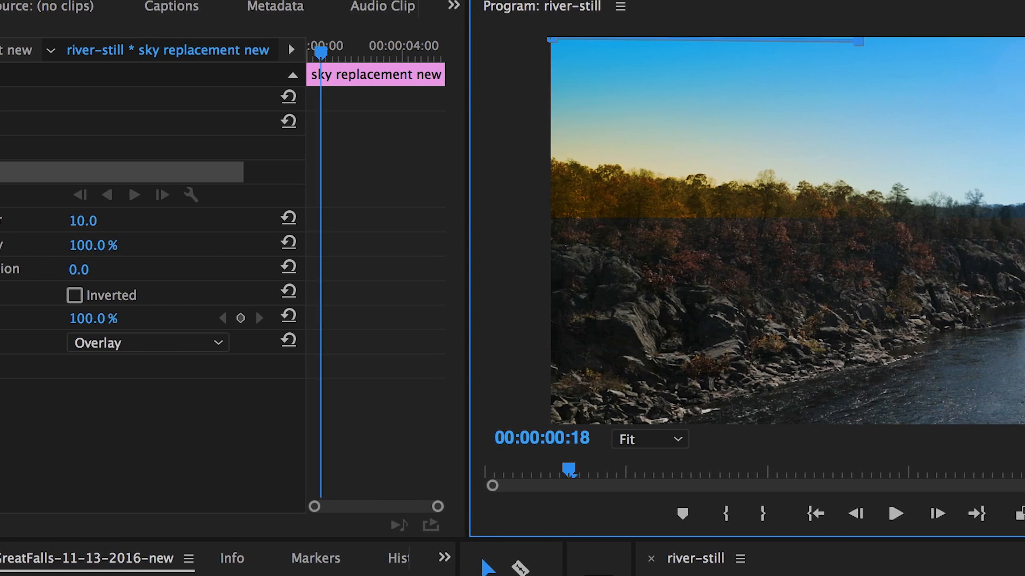
{"action": "left_click", "coordinate": [1024, 40]}
{"action": "left_click", "coordinate": [1024, 40]}
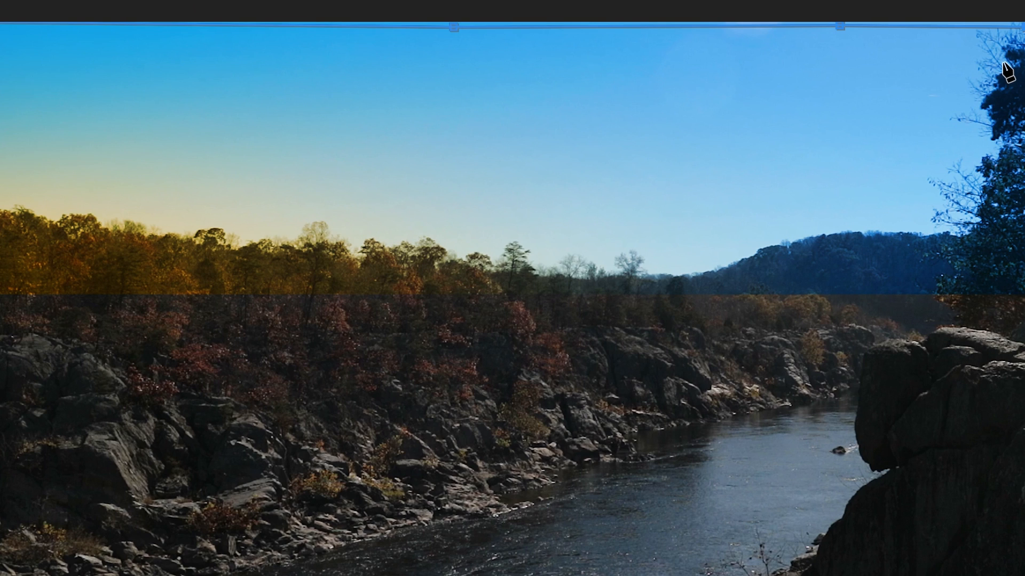
Trace the mask path down the outer edge of the tall tree at the frame's right side to the hilltop.
{"action": "left_click", "coordinate": [992, 47]}
{"action": "left_click", "coordinate": [1007, 69]}
{"action": "left_click", "coordinate": [969, 87]}
{"action": "left_click", "coordinate": [985, 131]}
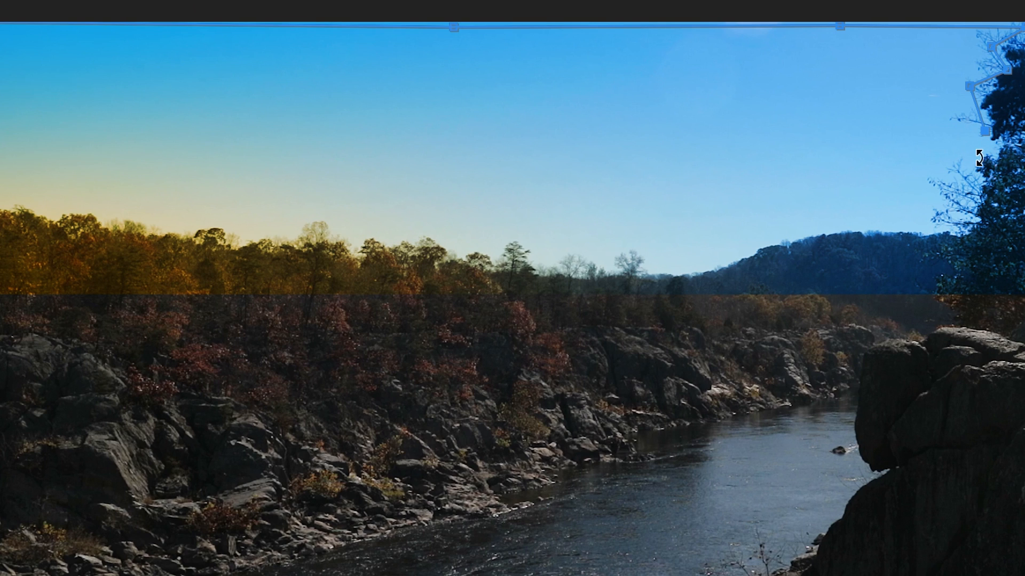
{"action": "left_click", "coordinate": [957, 145]}
{"action": "left_click", "coordinate": [928, 169]}
{"action": "left_click", "coordinate": [931, 201]}
{"action": "left_click_drag", "start_coordinate": [940, 241], "coordinate": [924, 240]}
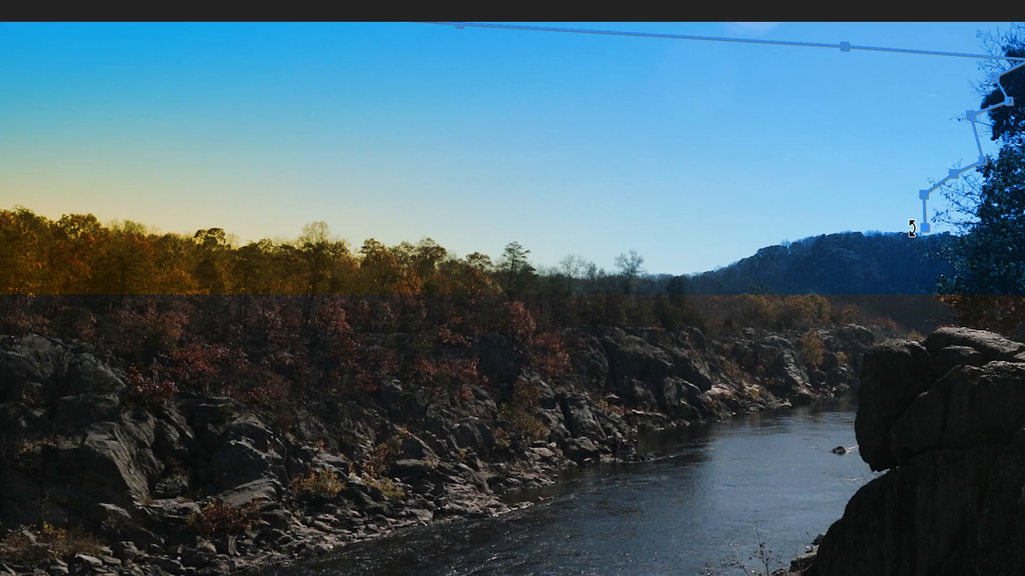
{"action": "key", "text": "ctrl+z"}
{"action": "left_click", "coordinate": [921, 230]}
Continue the mask path along the distant hill's ridgeline, from beside the tall tree down to the hill's foot.
{"action": "left_click", "coordinate": [870, 229]}
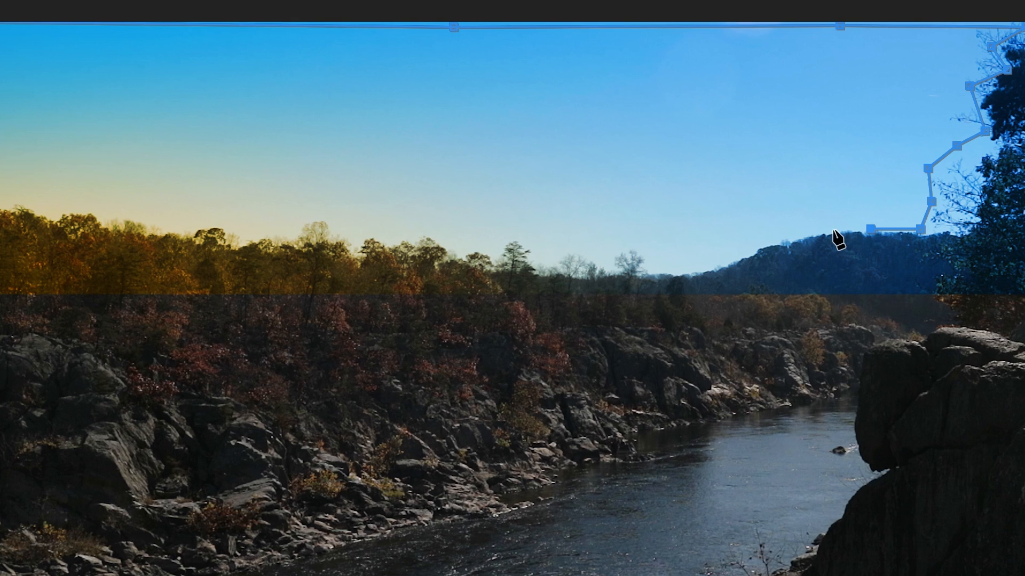
{"action": "left_click", "coordinate": [826, 230]}
{"action": "left_click", "coordinate": [786, 237]}
{"action": "left_click", "coordinate": [746, 247]}
{"action": "left_click", "coordinate": [719, 267]}
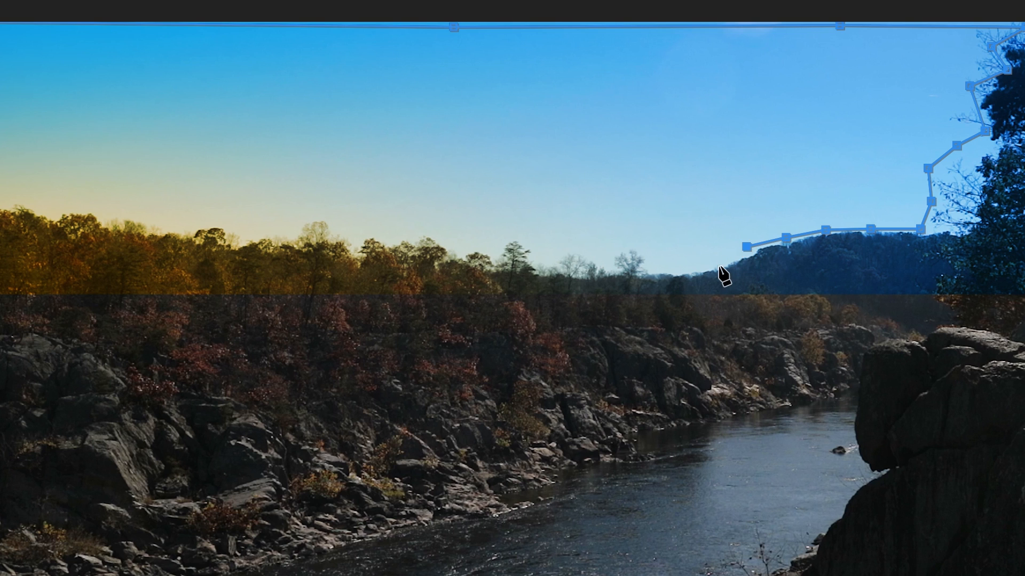
{"action": "left_click", "coordinate": [684, 272]}
Trace the mask path from the hill's foot along the central treetops, rising around the taller bare trees.
{"action": "left_click", "coordinate": [652, 262]}
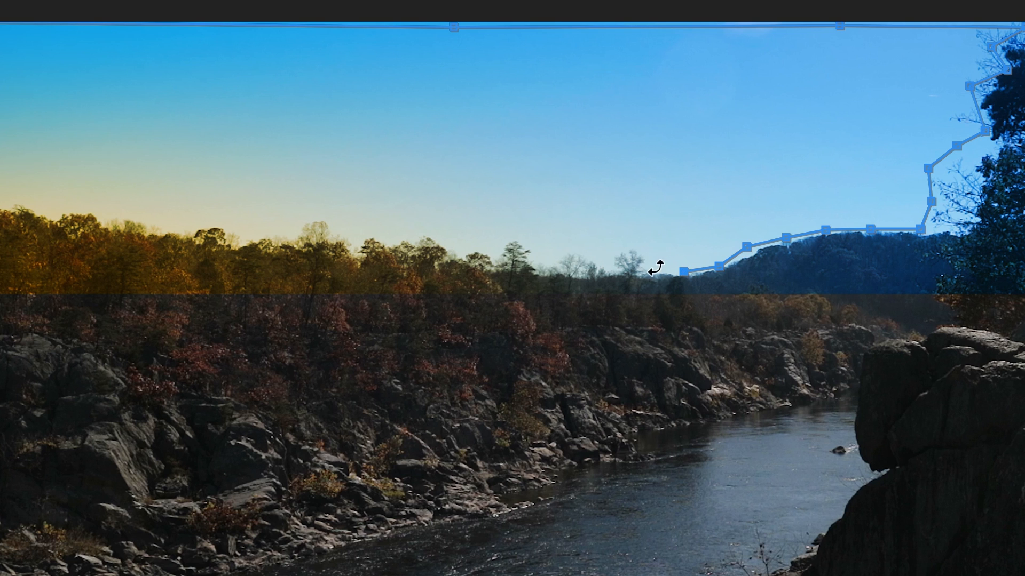
{"action": "left_click", "coordinate": [631, 243]}
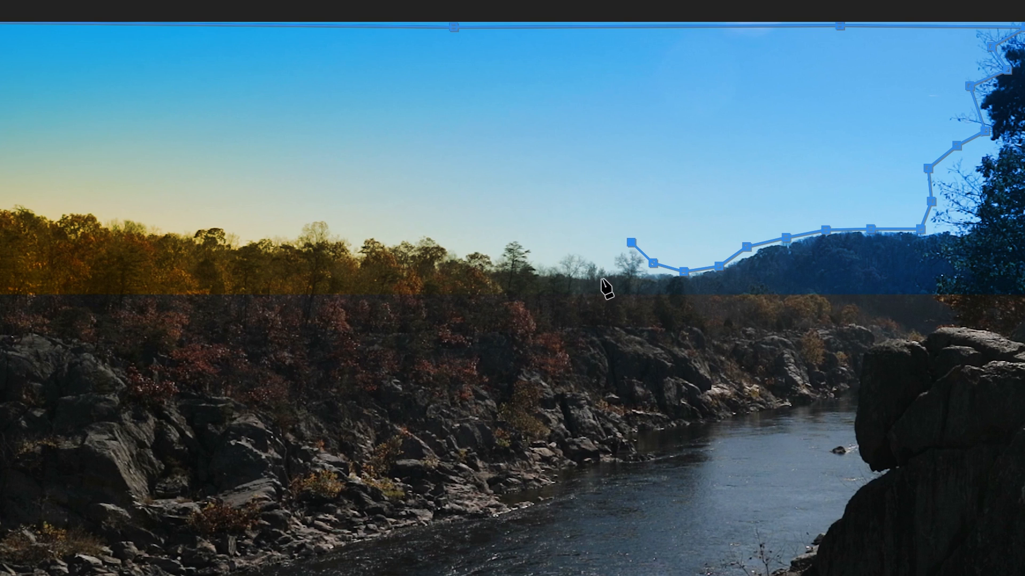
{"action": "left_click", "coordinate": [610, 263]}
{"action": "left_click", "coordinate": [579, 249]}
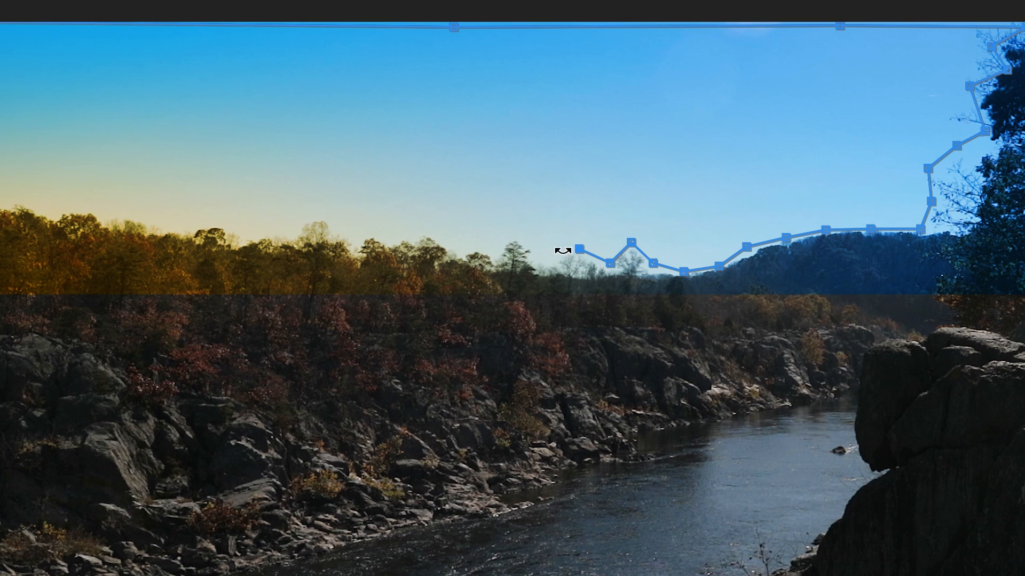
{"action": "left_click", "coordinate": [555, 261]}
{"action": "left_click", "coordinate": [486, 253]}
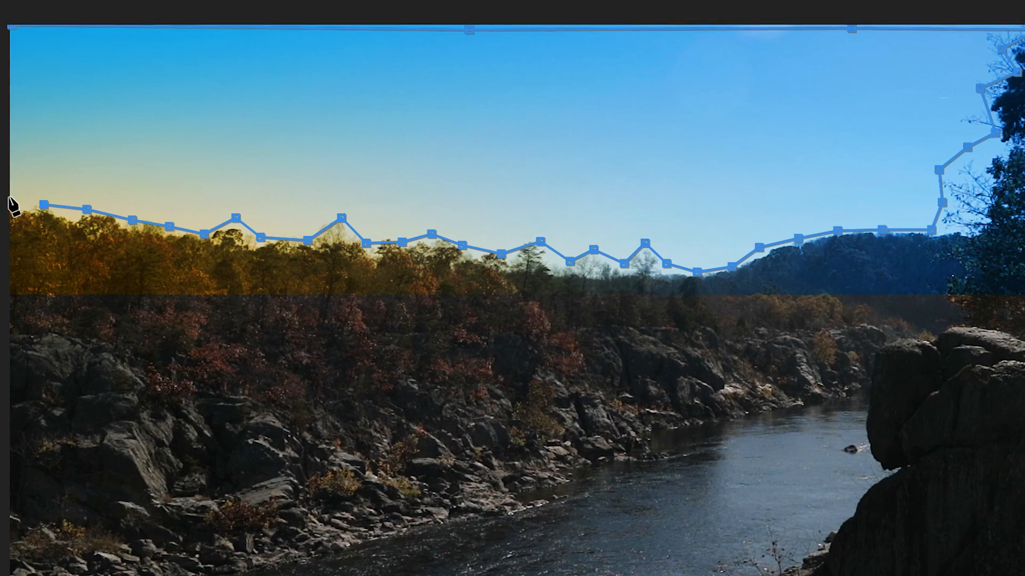
Close the mask path up the frame's left edge to its upper-left corner and return from the maximized program monitor.
{"action": "left_click", "coordinate": [10, 199]}
{"action": "left_click", "coordinate": [10, 27]}
{"action": "key", "text": "ctrl+Return"}
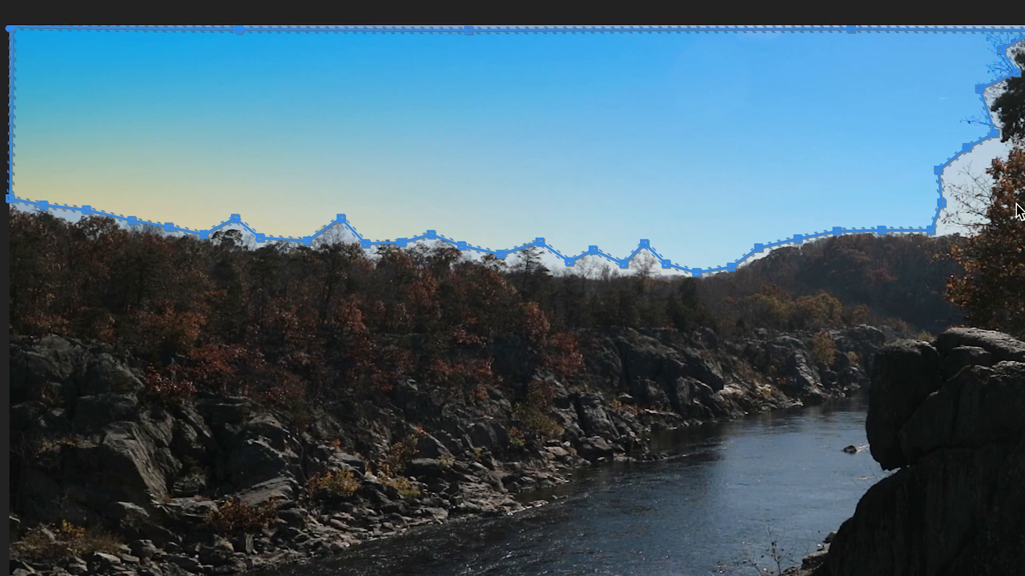
Move the mask points beside the tall tree at the frame's right inward to follow its foliage more closely.
{"action": "left_click_drag", "start_coordinate": [938, 169], "coordinate": [981, 232]}
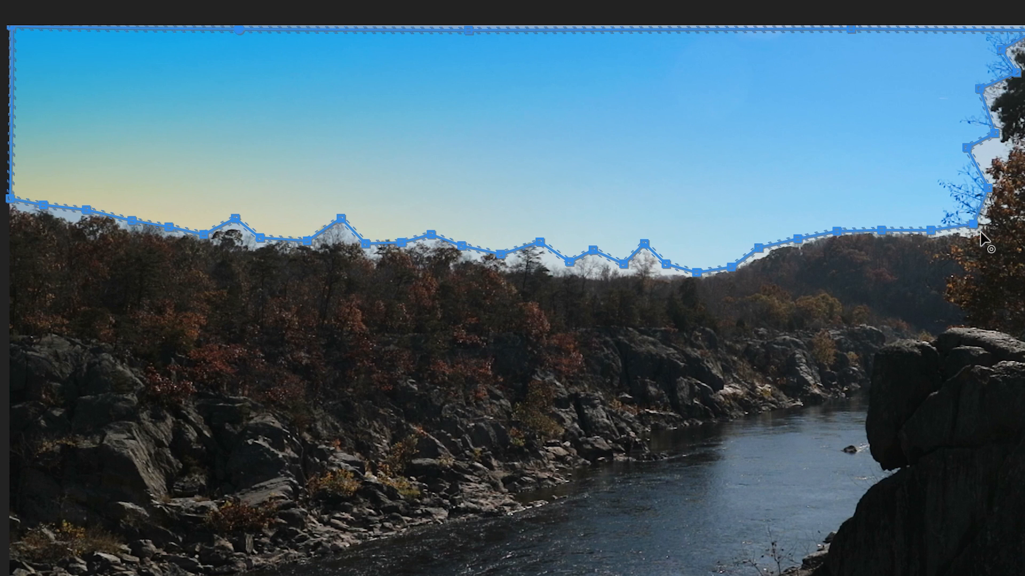
{"action": "left_click_drag", "start_coordinate": [966, 147], "coordinate": [993, 144]}
{"action": "left_click_drag", "start_coordinate": [979, 88], "coordinate": [990, 92]}
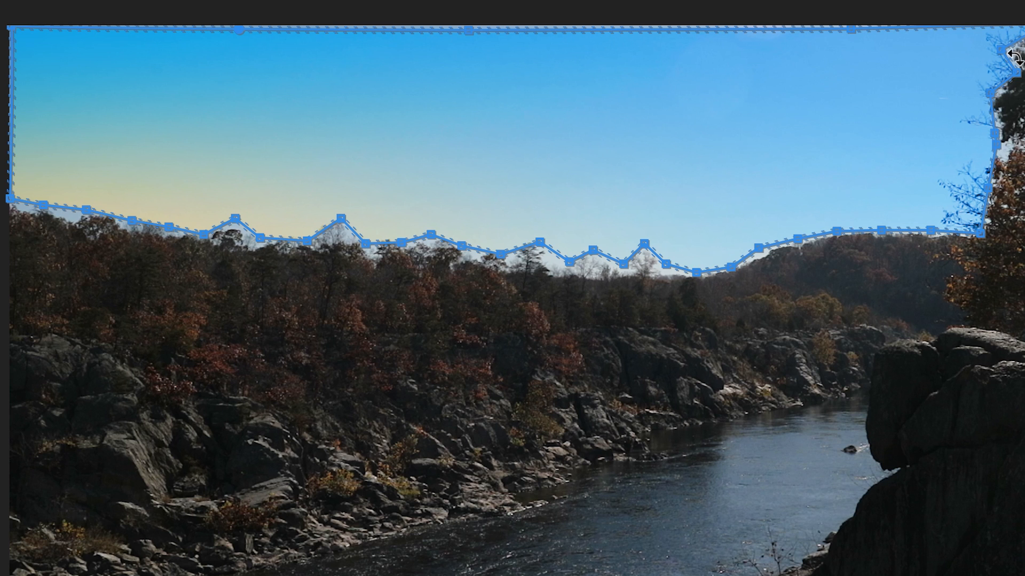
{"action": "left_click_drag", "start_coordinate": [1001, 49], "coordinate": [1021, 47]}
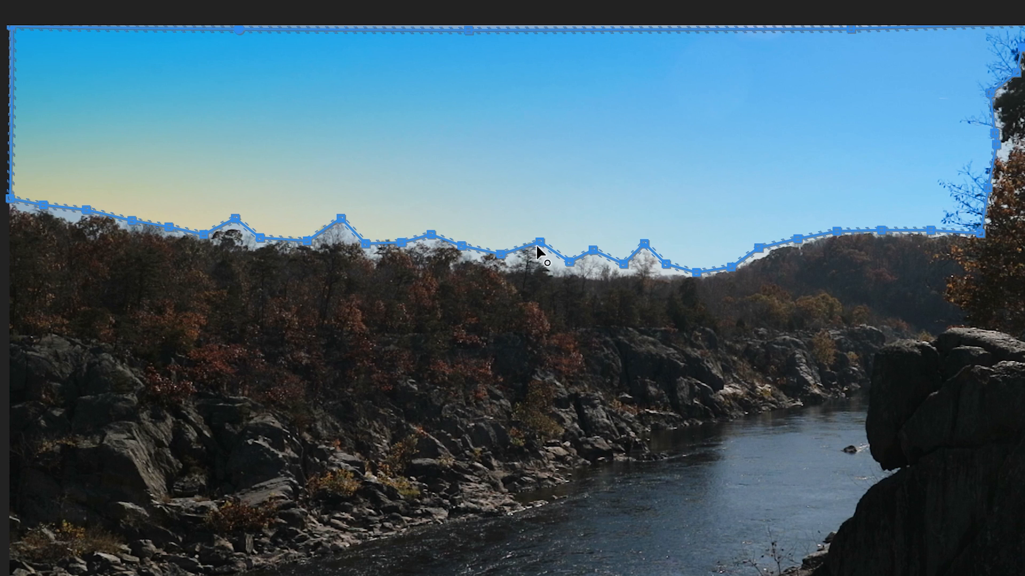
Lower mask points onto the central and left treetops, push the upper-edge points beyond the frame, and deselect the mask.
{"action": "left_click_drag", "start_coordinate": [549, 266], "coordinate": [553, 272]}
{"action": "left_click_drag", "start_coordinate": [622, 265], "coordinate": [627, 271]}
{"action": "left_click_drag", "start_coordinate": [470, 30], "coordinate": [384, 27]}
{"action": "left_click_drag", "start_coordinate": [849, 33], "coordinate": [852, 14]}
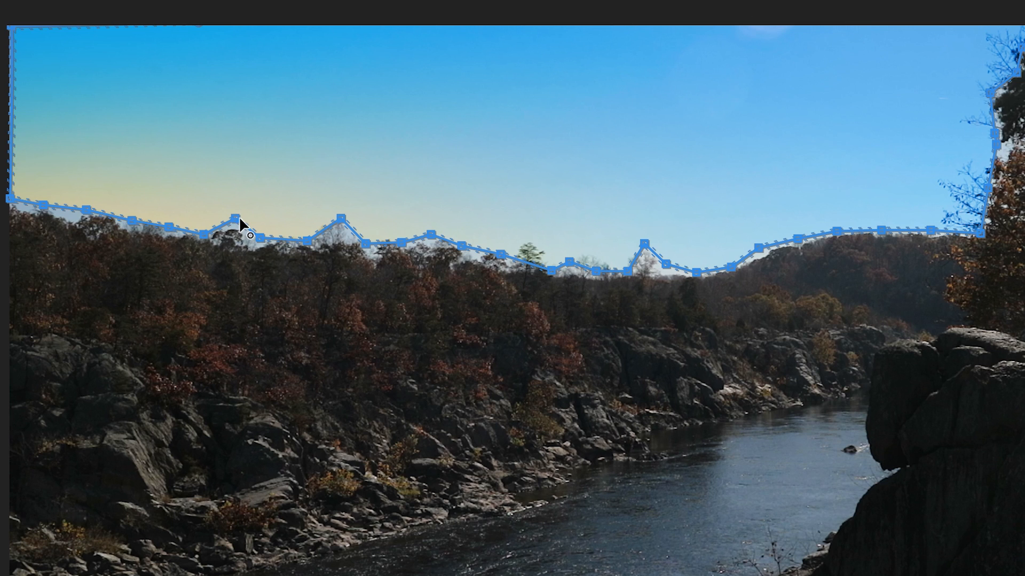
{"action": "left_click_drag", "start_coordinate": [233, 217], "coordinate": [239, 231]}
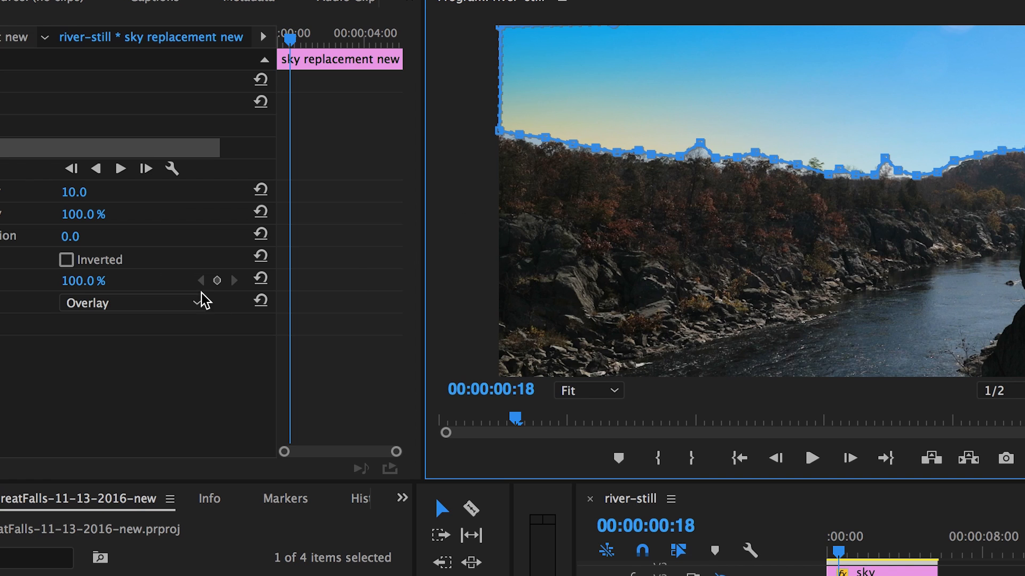
{"action": "left_click", "coordinate": [116, 399]}
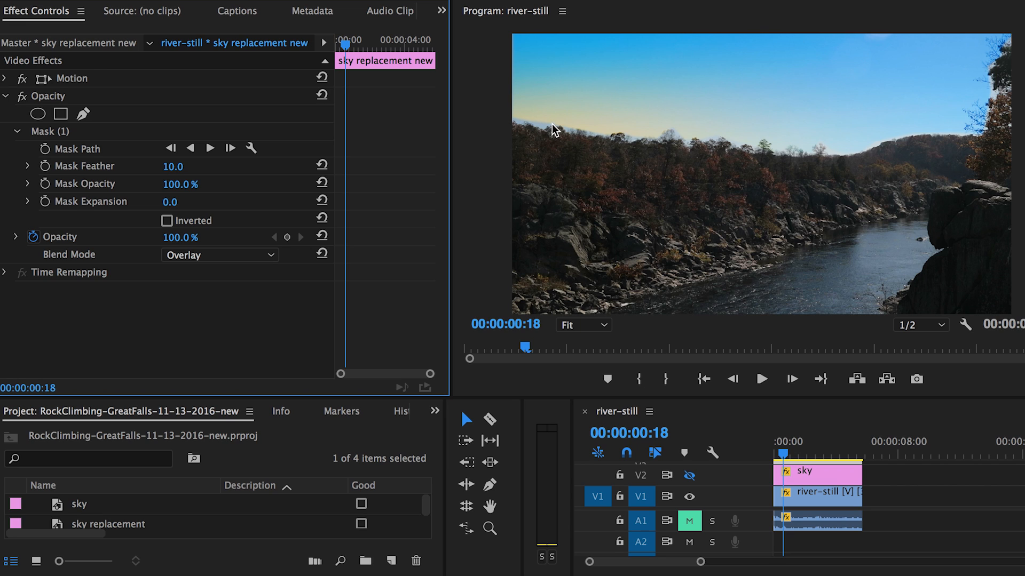
Reselect Mask (1), pull its remaining high points down to the treeline, adjust the point beside the tall tree, and deselect the mask.
{"action": "left_click", "coordinate": [572, 84]}
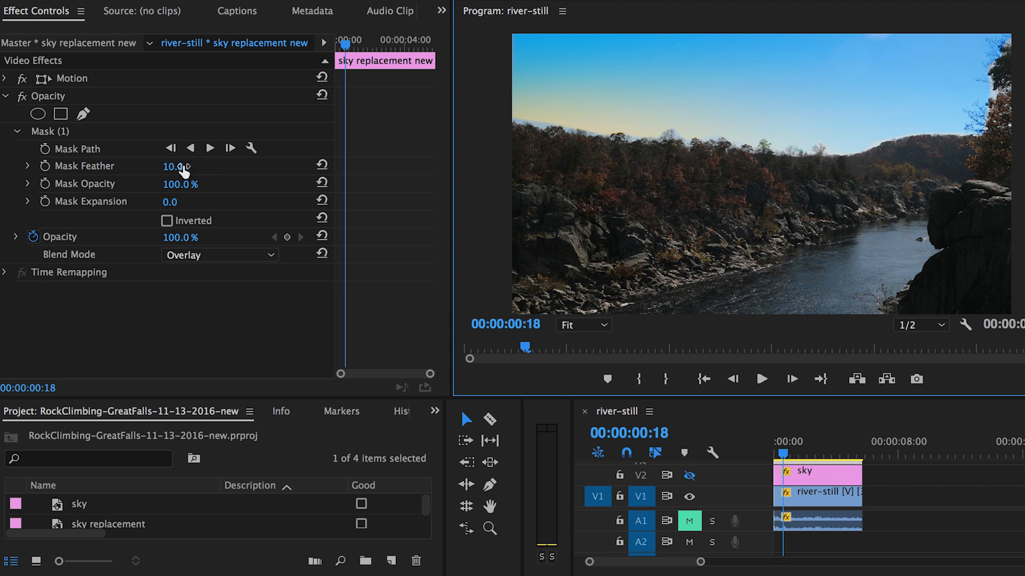
{"action": "left_click", "coordinate": [89, 152]}
{"action": "left_click", "coordinate": [104, 167]}
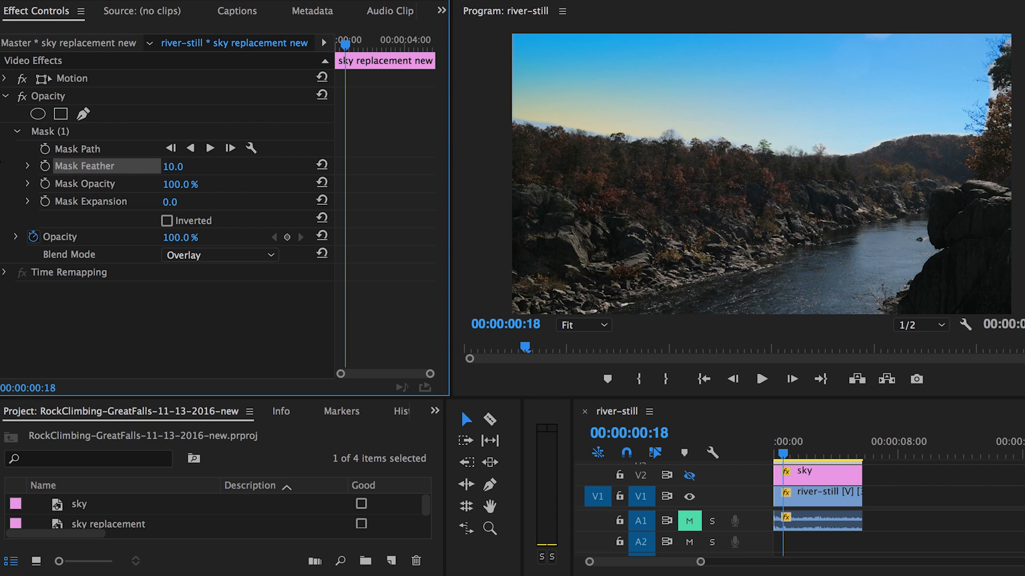
{"action": "left_click", "coordinate": [45, 133]}
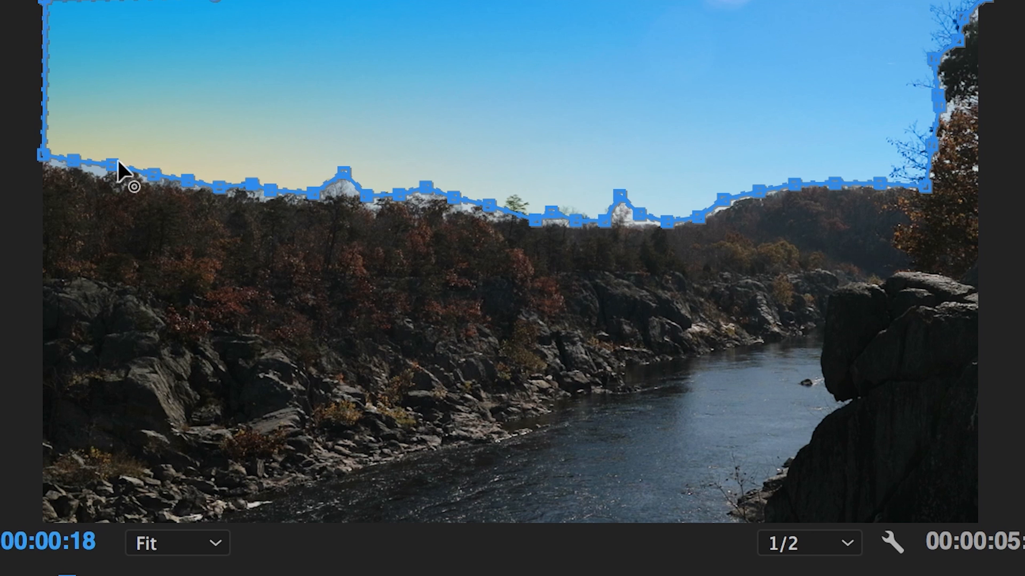
{"action": "left_click", "coordinate": [105, 176]}
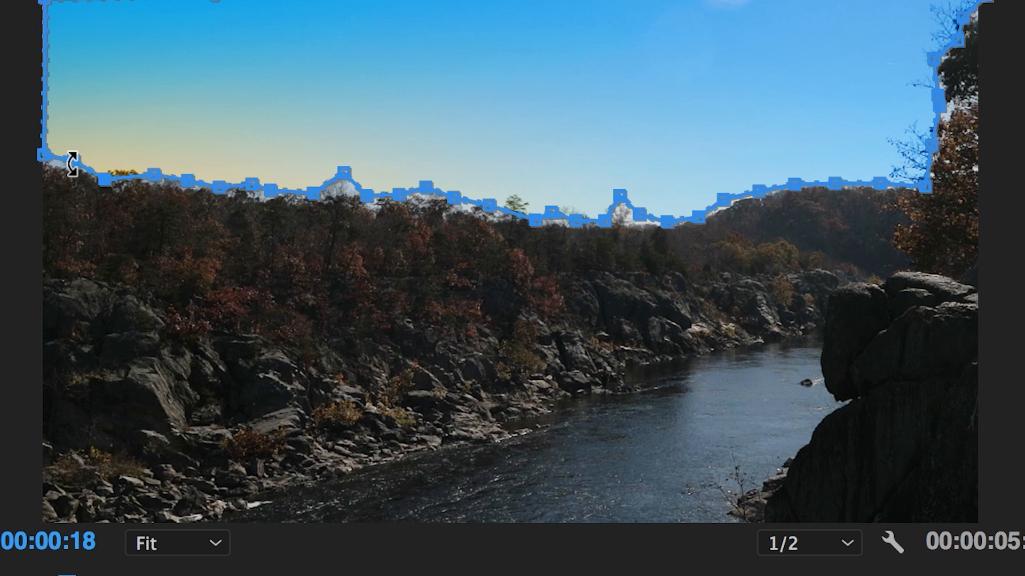
{"action": "mouse_move", "coordinate": [251, 184]}
{"action": "left_mouse_down"}
{"action": "mouse_move", "coordinate": [252, 201]}
{"action": "mouse_move", "coordinate": [255, 182]}
{"action": "left_mouse_up"}
{"action": "left_click_drag", "start_coordinate": [615, 193], "coordinate": [643, 225]}
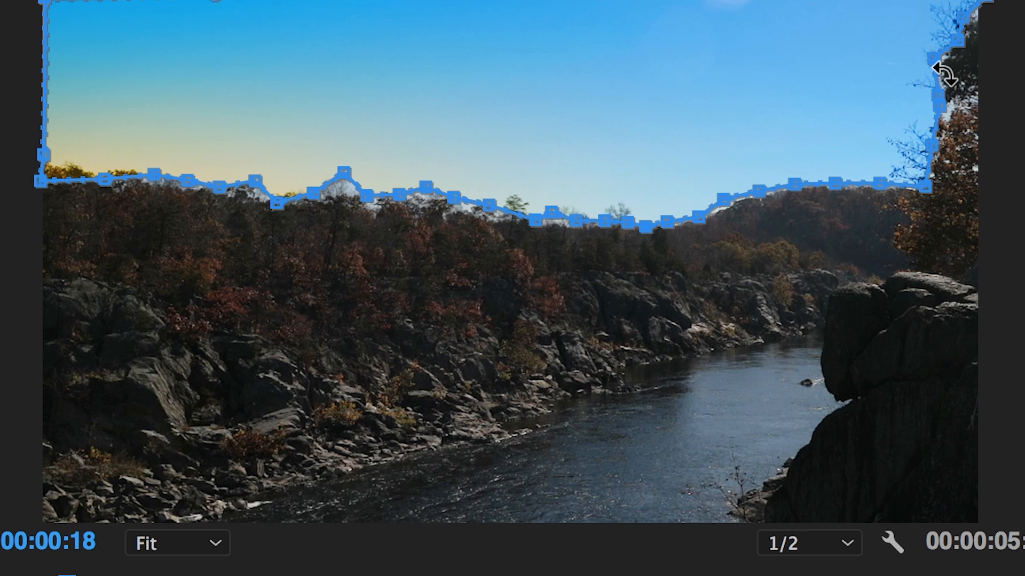
{"action": "left_click_drag", "start_coordinate": [932, 59], "coordinate": [944, 69]}
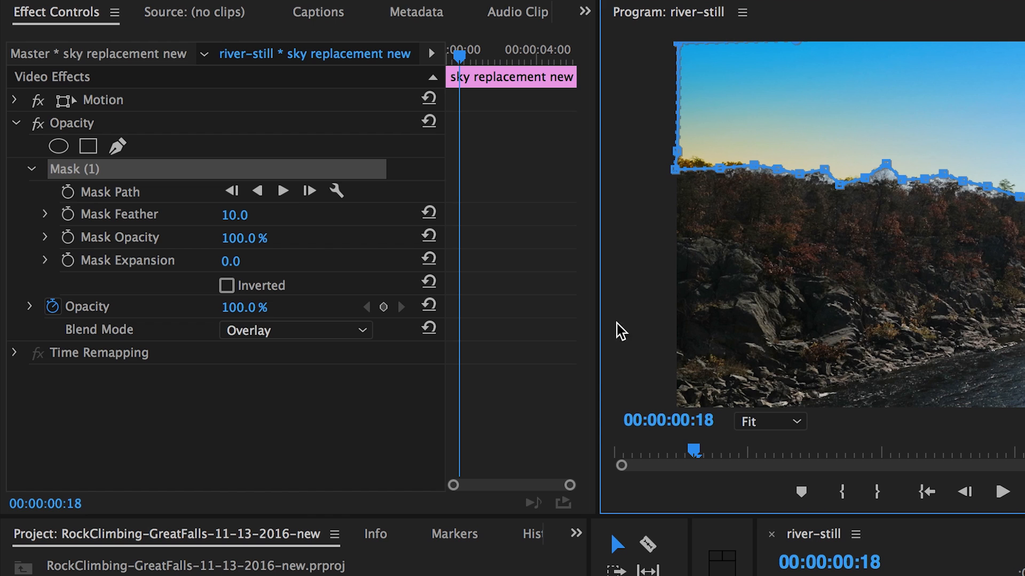
{"action": "left_click", "coordinate": [161, 424]}
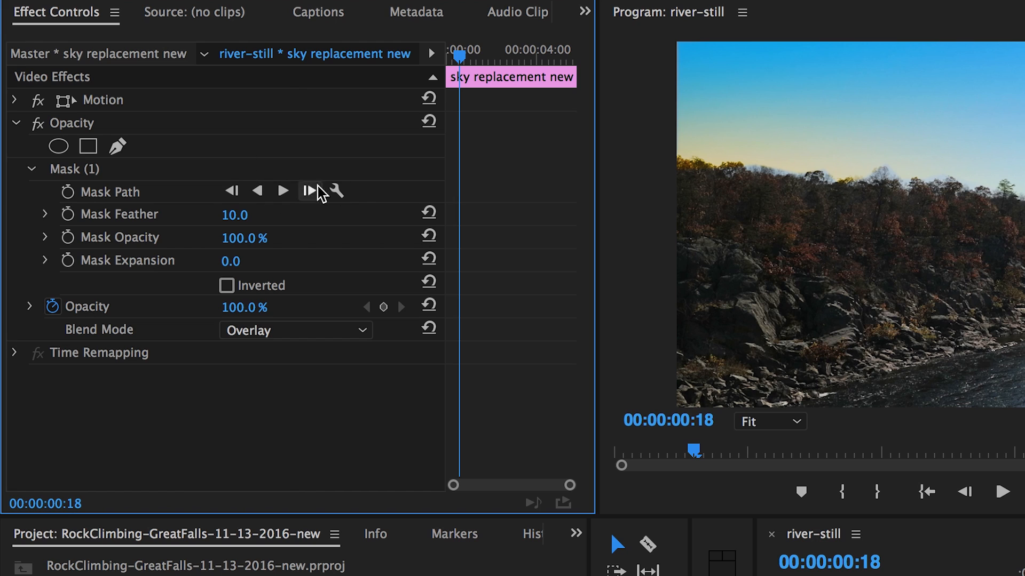
Set the Mask Feather of Mask (1) on the "sky replacement new" clip to 80.
{"action": "left_click", "coordinate": [240, 214]}
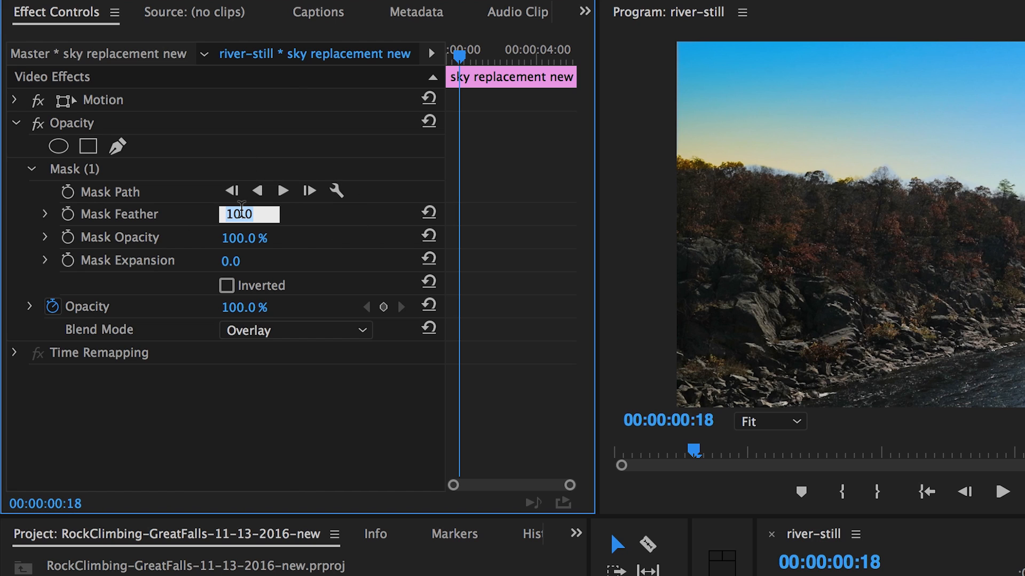
{"action": "type", "text": "80"}
{"action": "key", "text": "Return"}
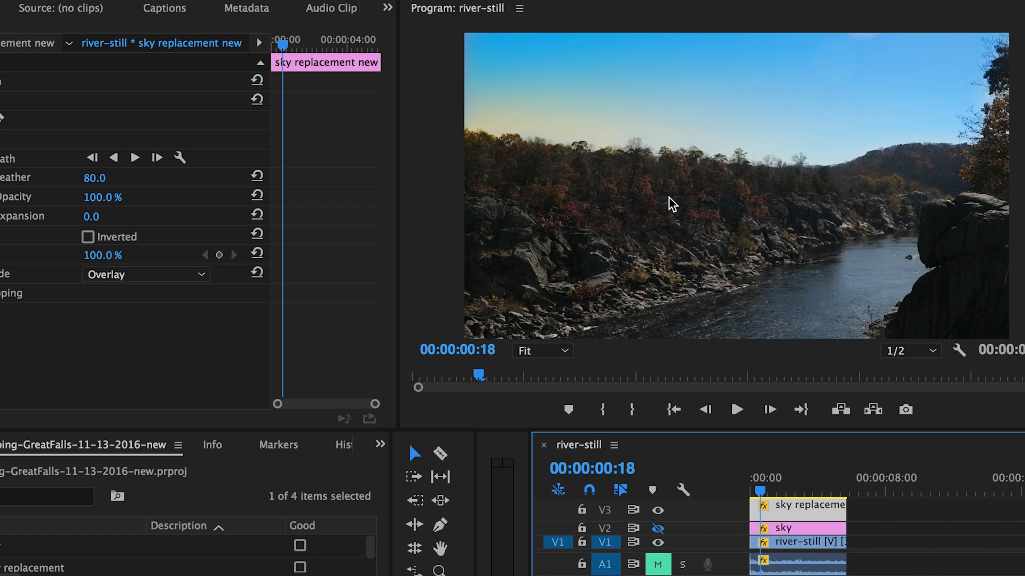
Hide and reshow video track V3 to compare the footage without and with the gradient sky.
{"action": "left_click", "coordinate": [658, 528]}
{"action": "left_click", "coordinate": [659, 511]}
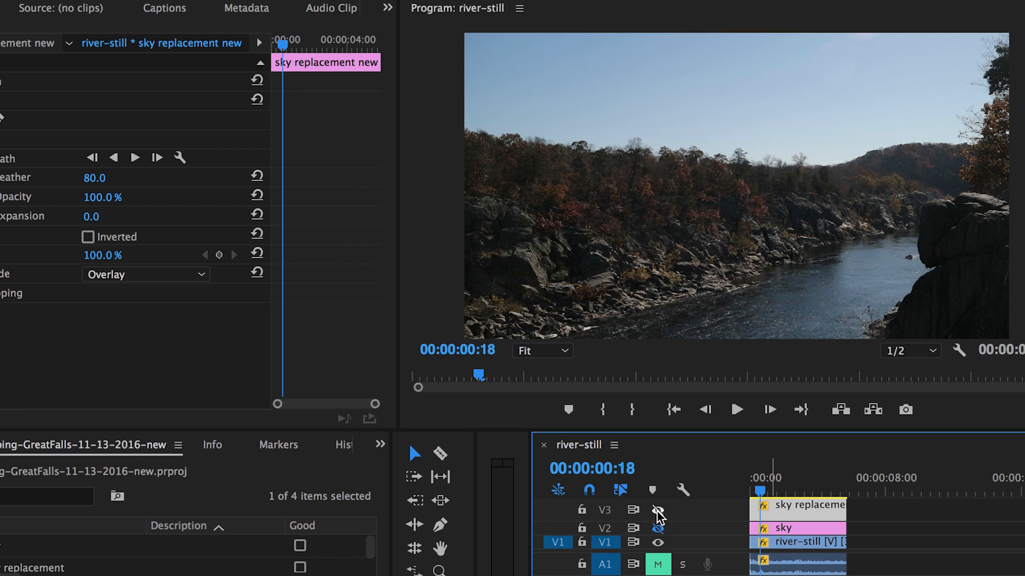
{"action": "left_click", "coordinate": [657, 511]}
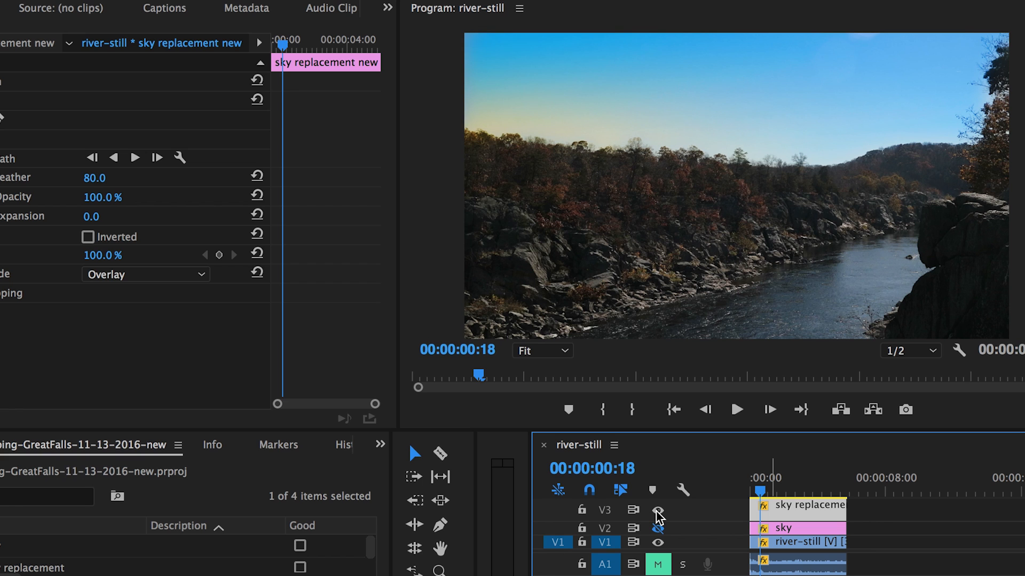